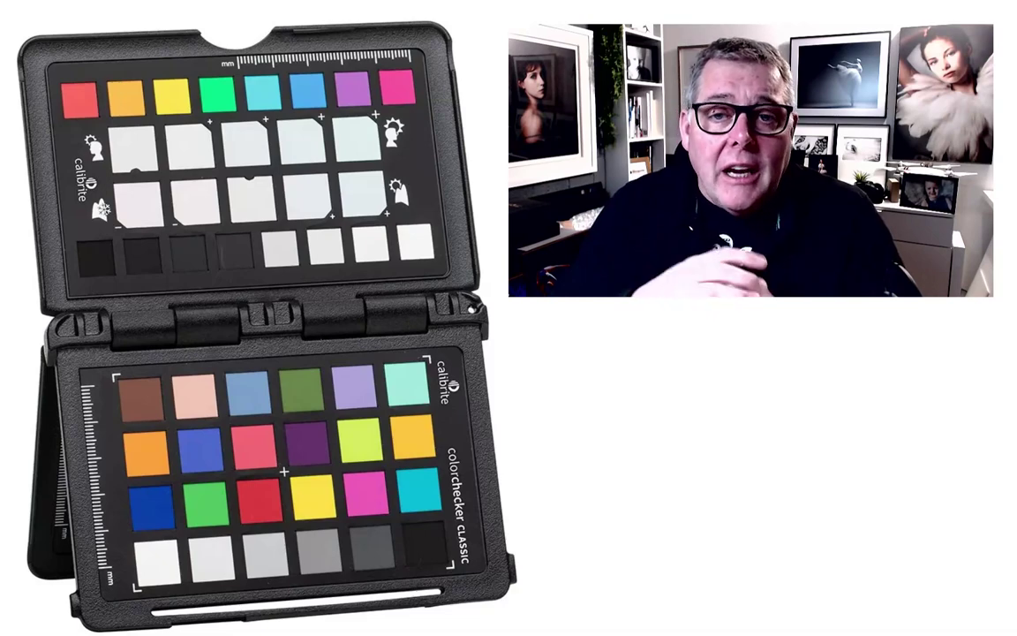
# Advance past the ColorChecker slide to the portrait shoot folder in Bridge
pyautogui.press('Right')
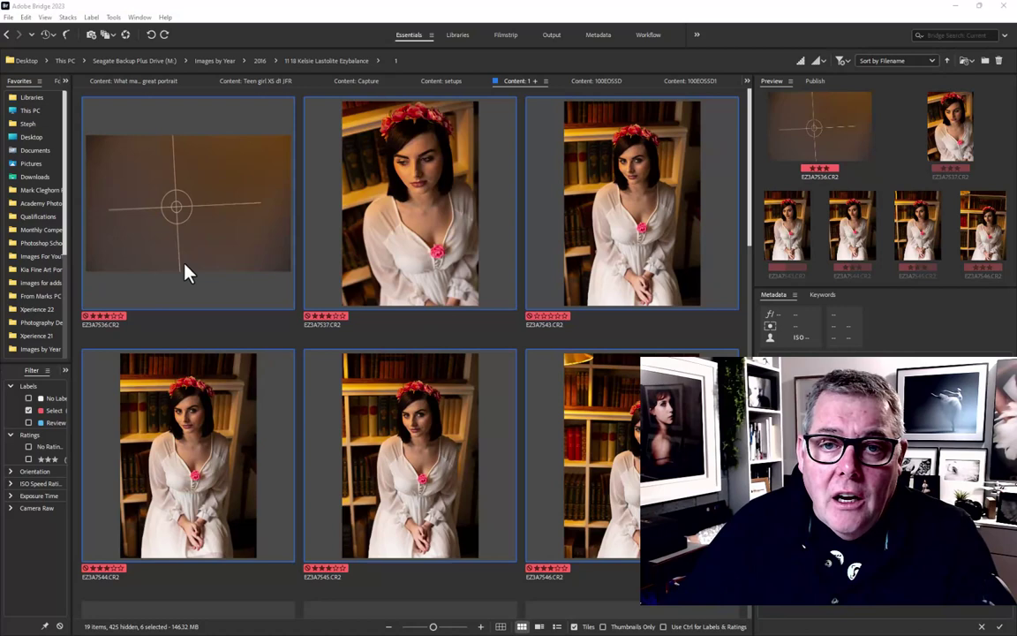
# Preview portrait EZ3A7543, then select all 19 CR2 files starting from gray-card frame EZ3A7536
pyautogui.click(625, 216)
pyautogui.press('space')
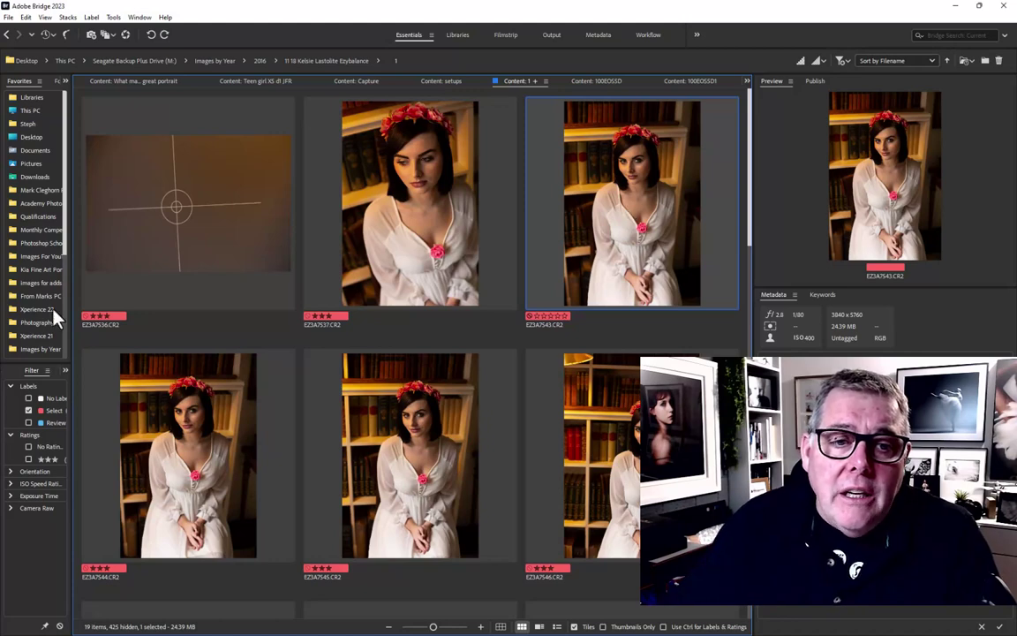
pyautogui.click(164, 253)
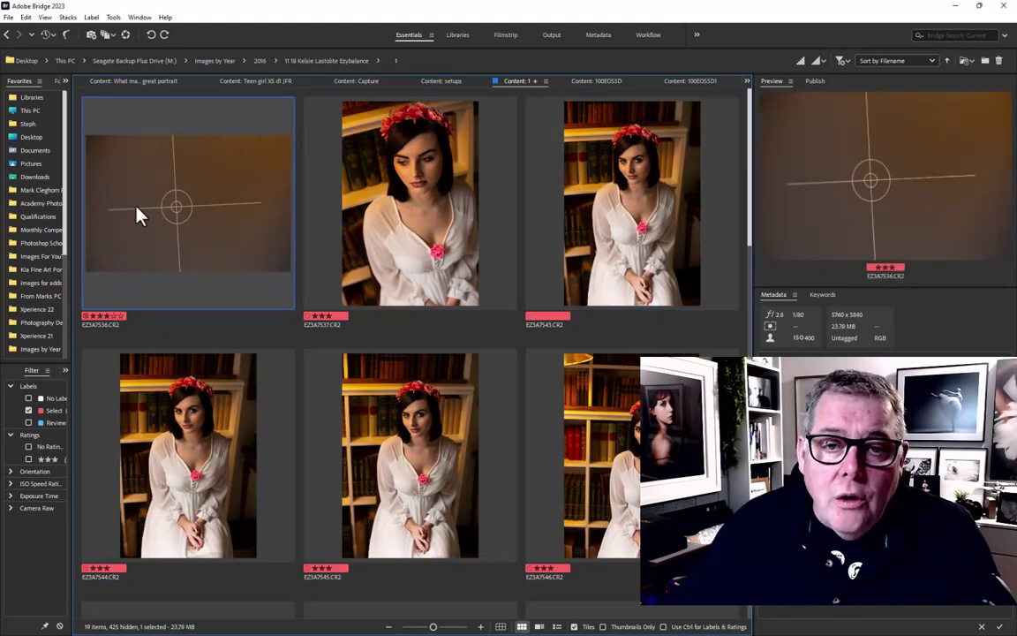
pyautogui.hotkey('ctrl', 'a')
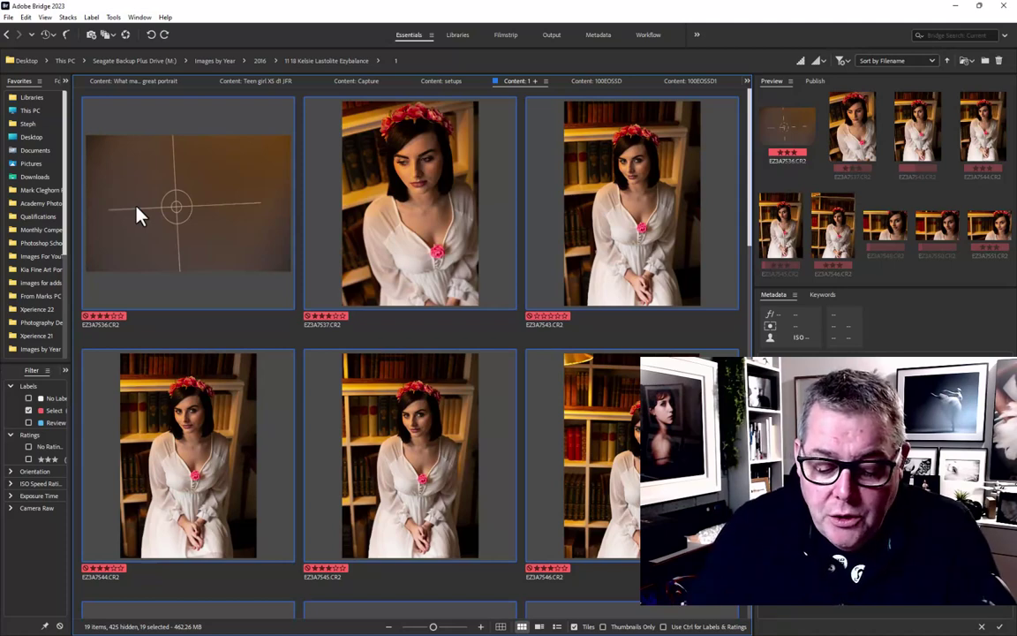
pyautogui.click(8, 18)
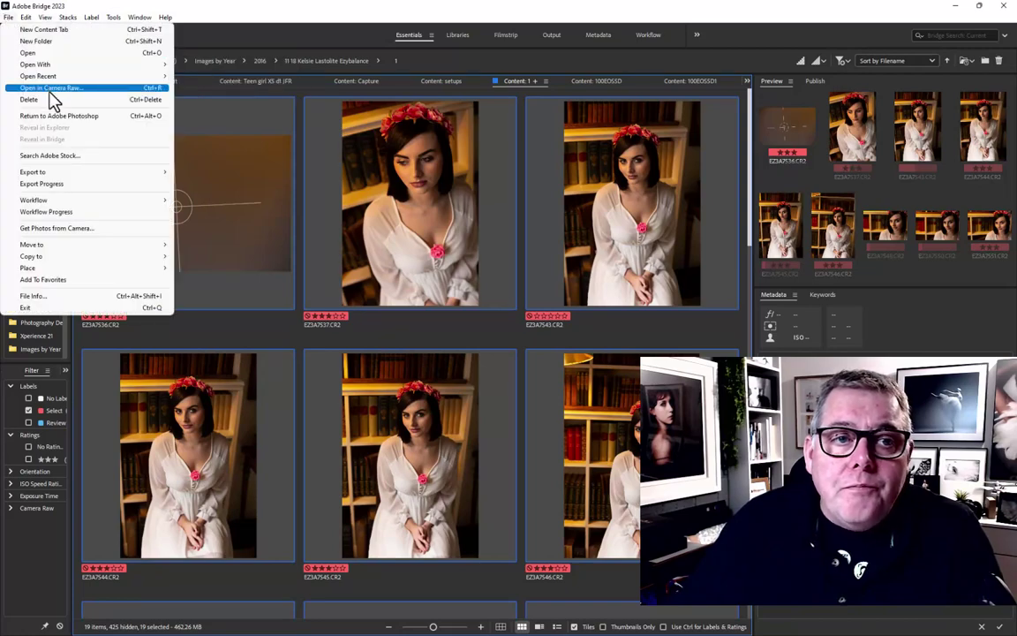
# Open the 19 selected raws in Camera Raw and select all of them in the filmstrip
pyautogui.click(51, 88)
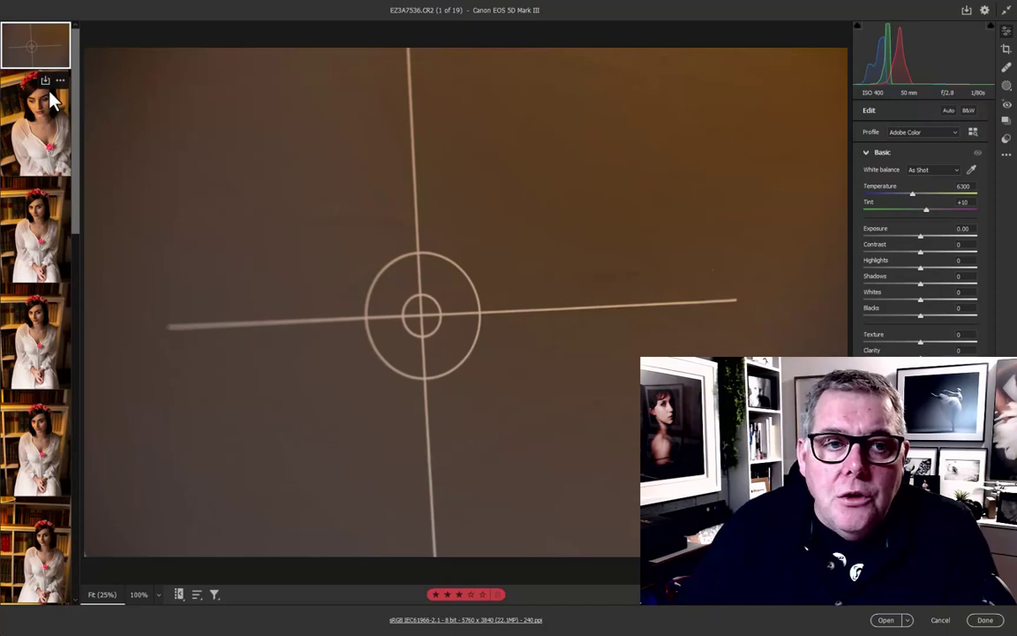
pyautogui.moveTo(77, 104); pyautogui.dragTo(72, 70)
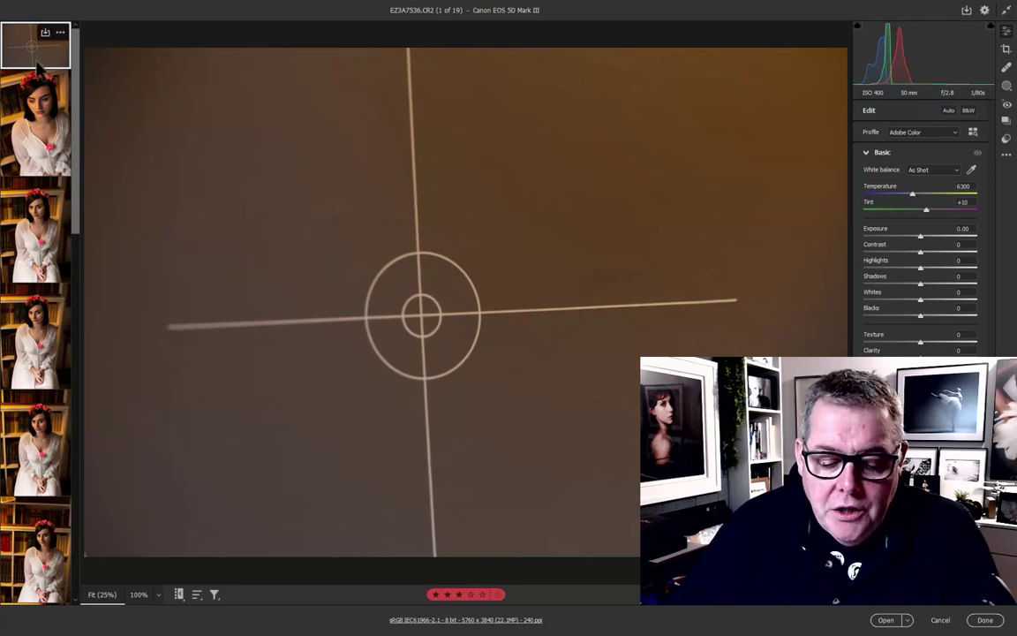
pyautogui.hotkey('ctrl', 'a')
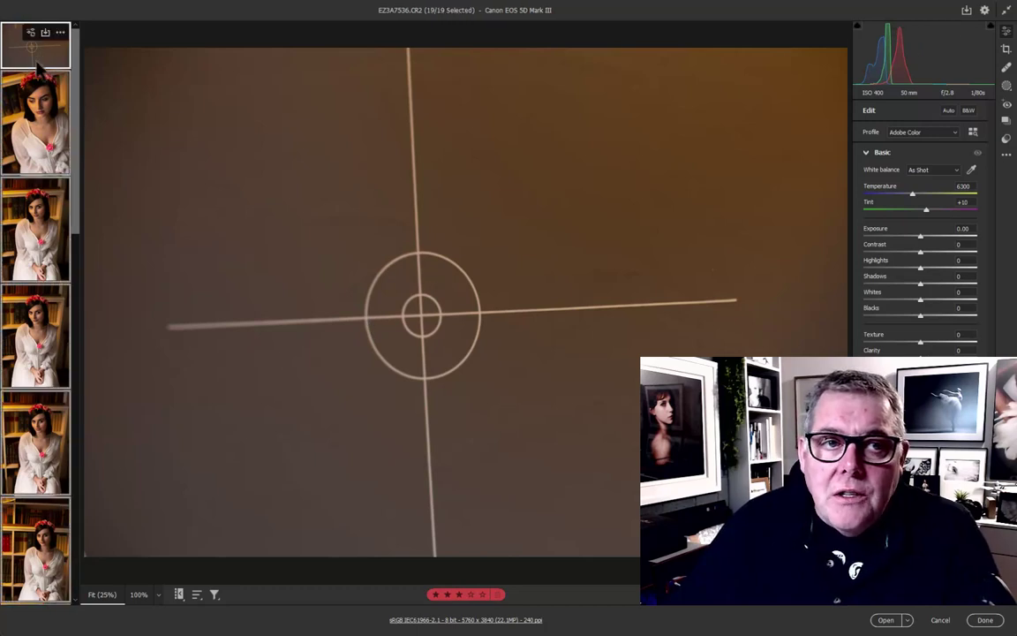
# Sample three gray-card spots with the White Balance Tool, ending at a too-blue 3300 / +9
pyautogui.click(971, 170)
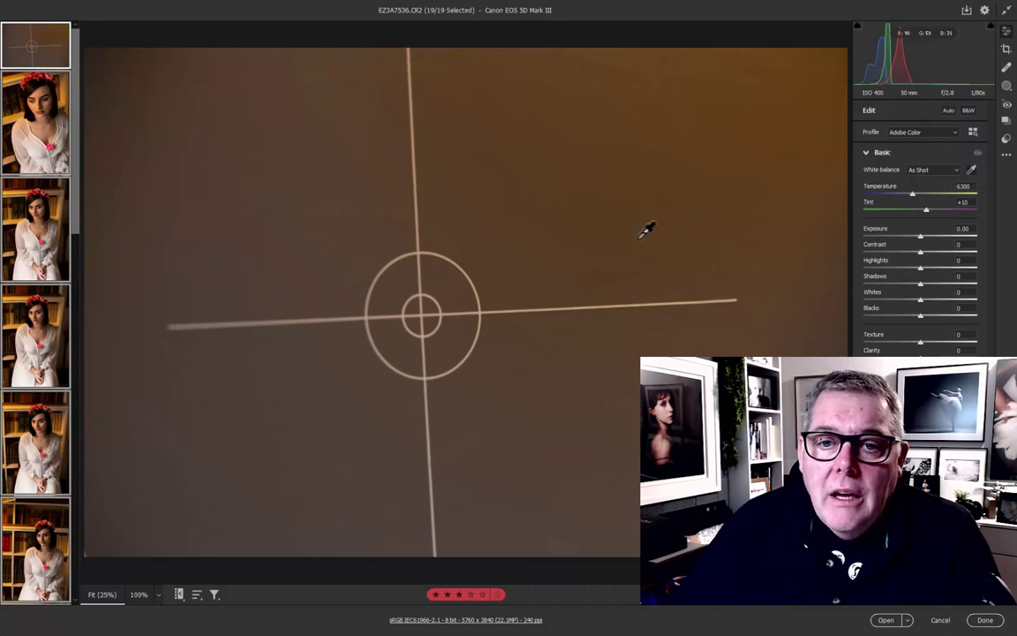
pyautogui.click(399, 297)
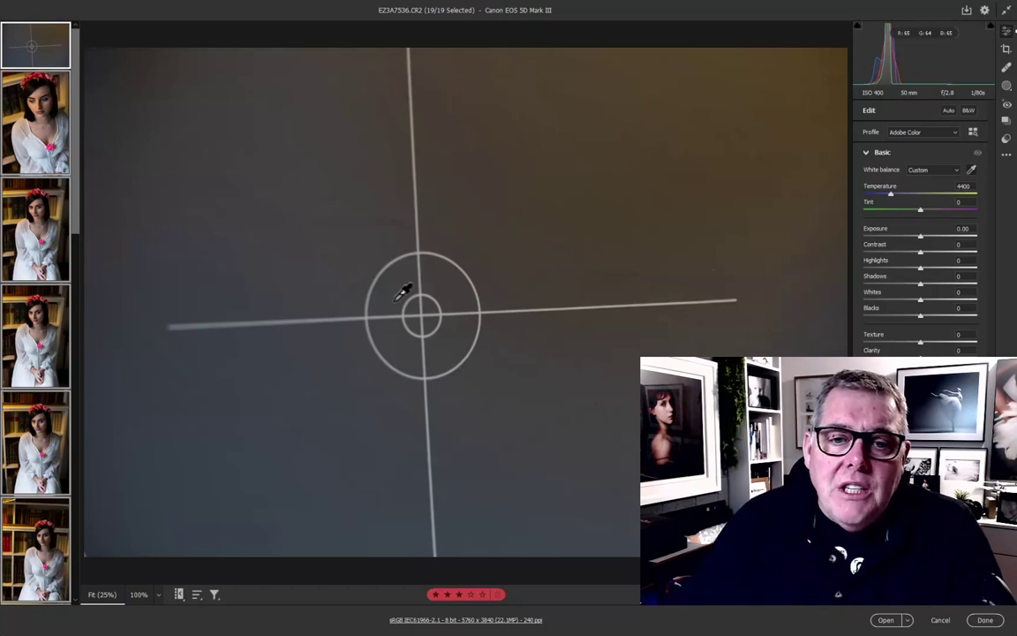
pyautogui.click(167, 411)
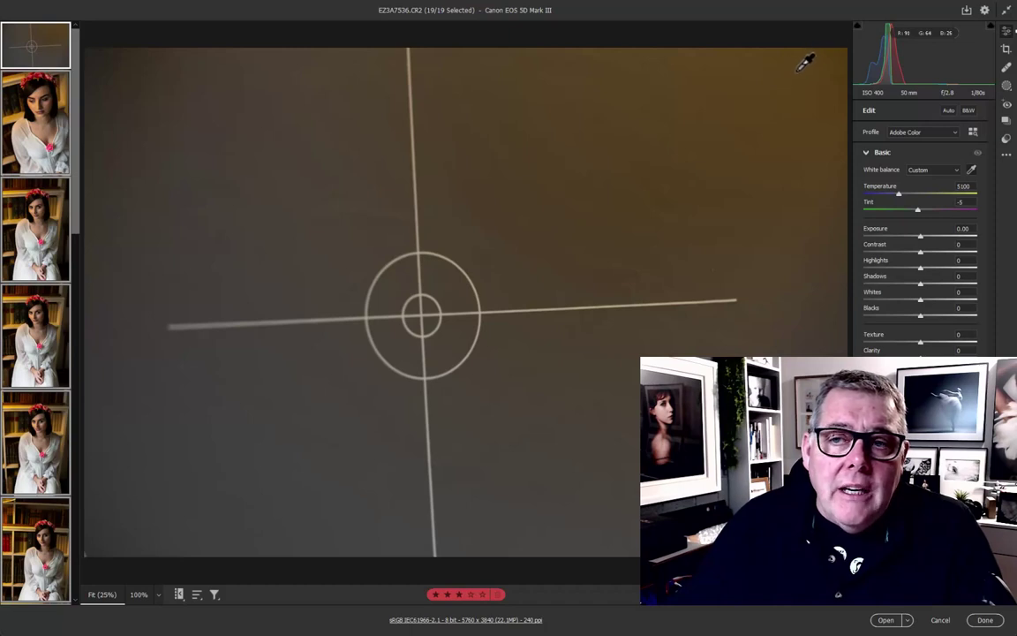
pyautogui.click(801, 68)
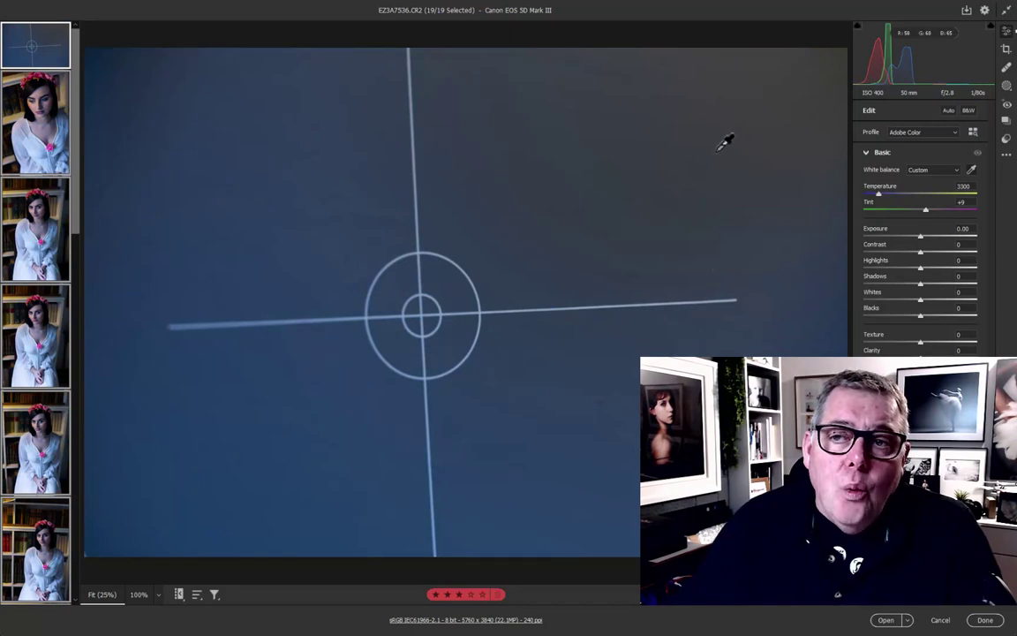
# Re-sample a neutral gray-card spot to get Temperature 5300, Tint -1
pyautogui.click(139, 494)
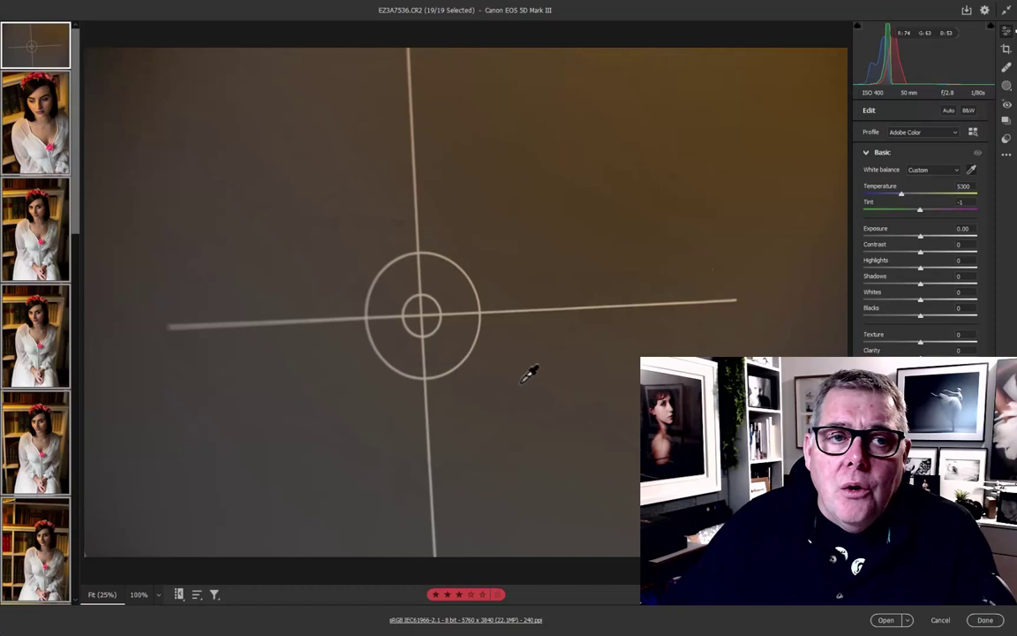
# Reselect all 19 photos, sample the gray card for 4700 / -3, and widen the filmstrip
pyautogui.click(42, 60)
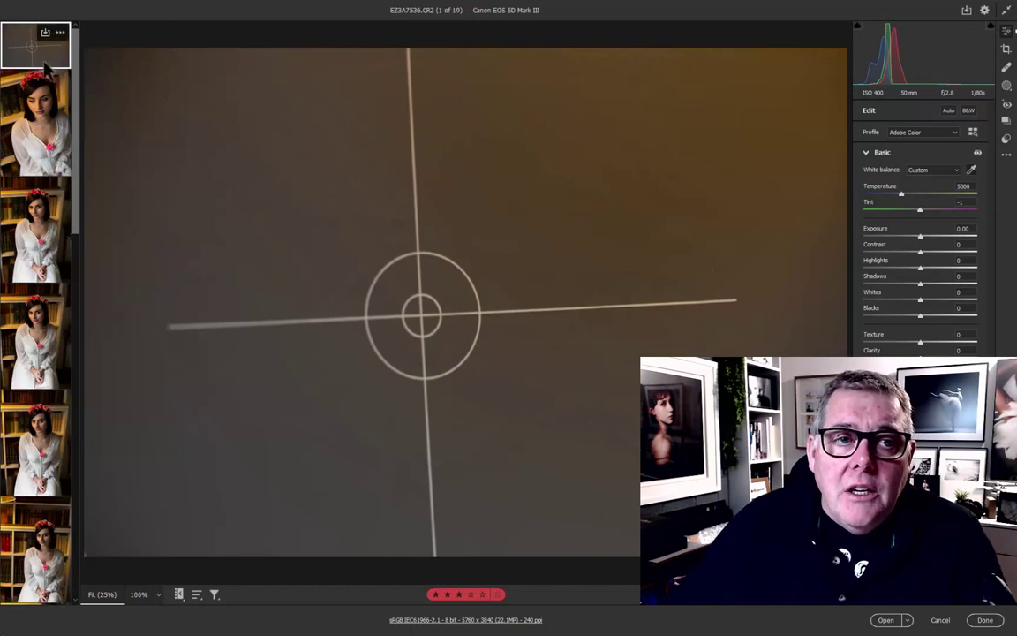
pyautogui.hotkey('ctrl', 'a')
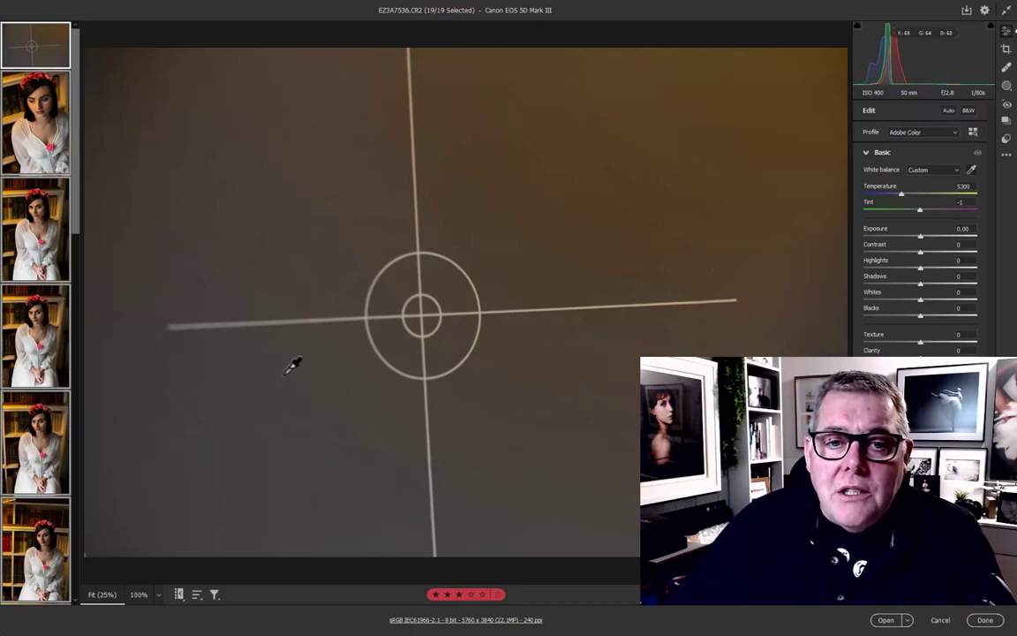
pyautogui.click(341, 356)
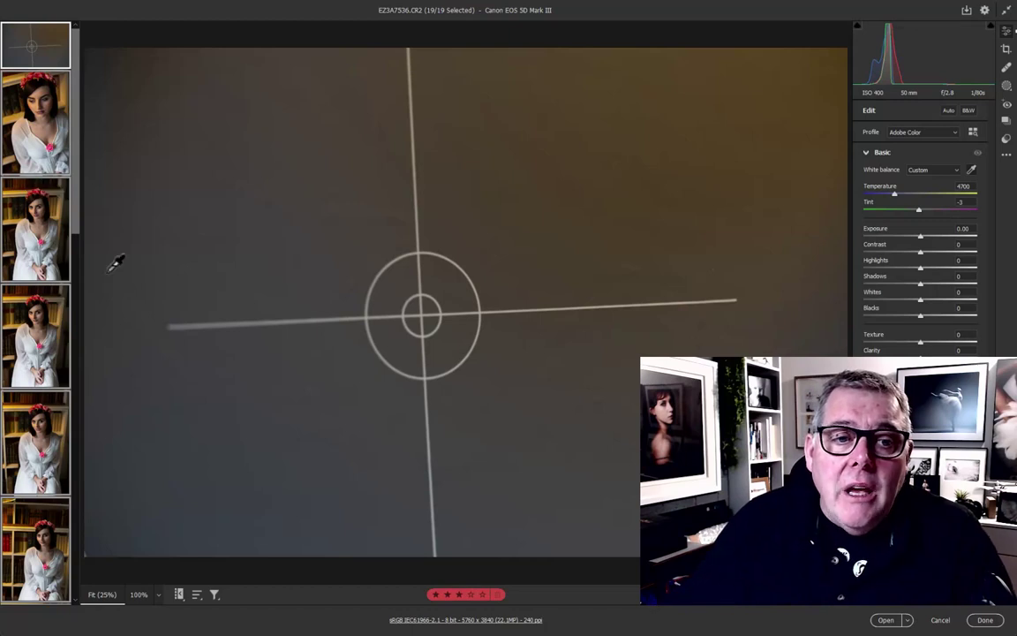
pyautogui.moveTo(84, 265); pyautogui.dragTo(221, 267)
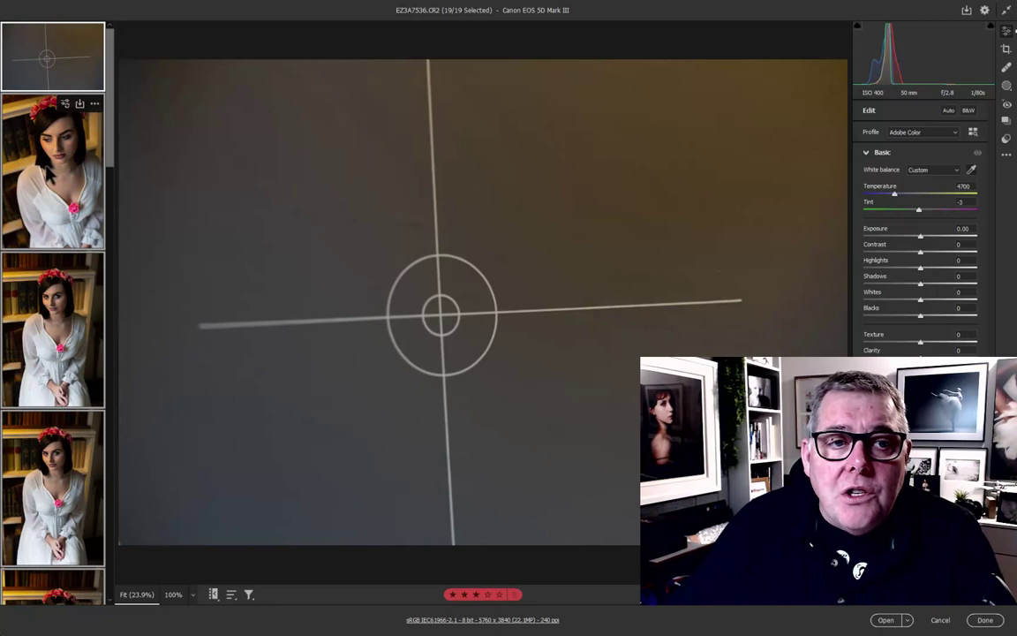
pyautogui.click(42, 155)
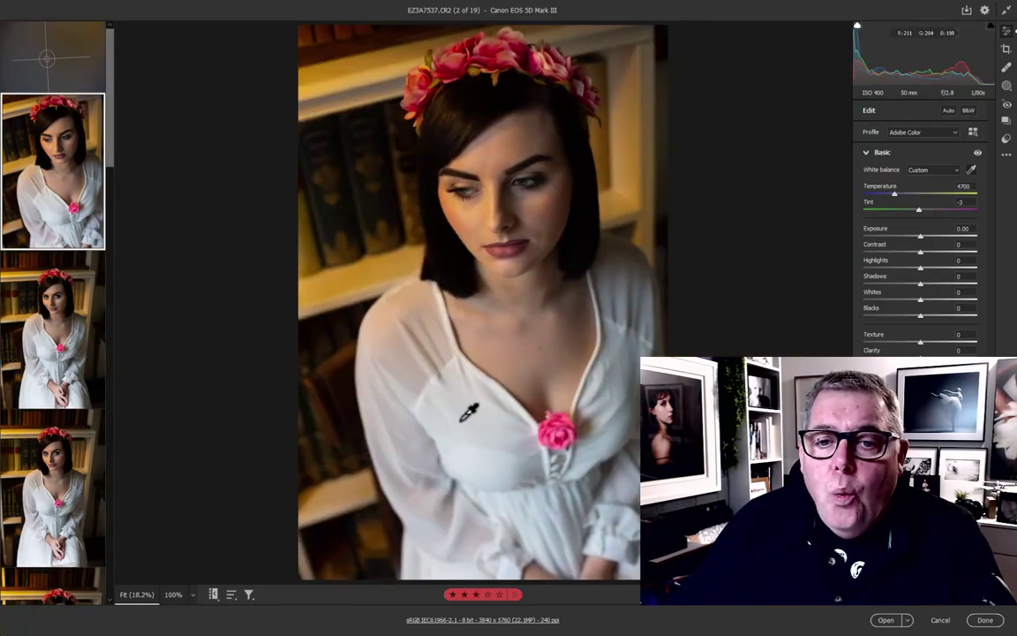
pyautogui.click(87, 338)
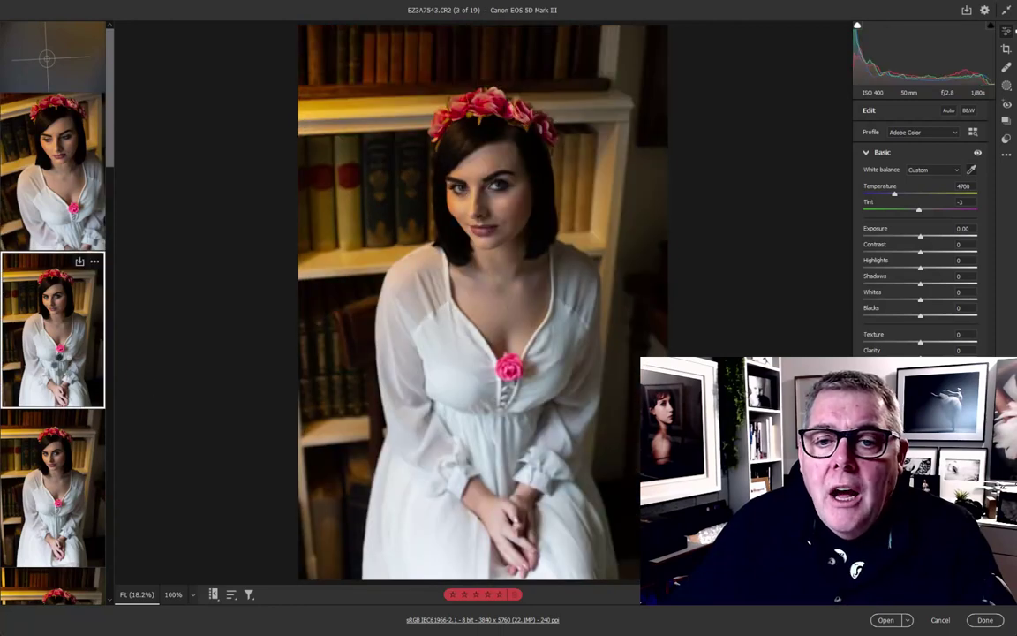
pyautogui.click(61, 446)
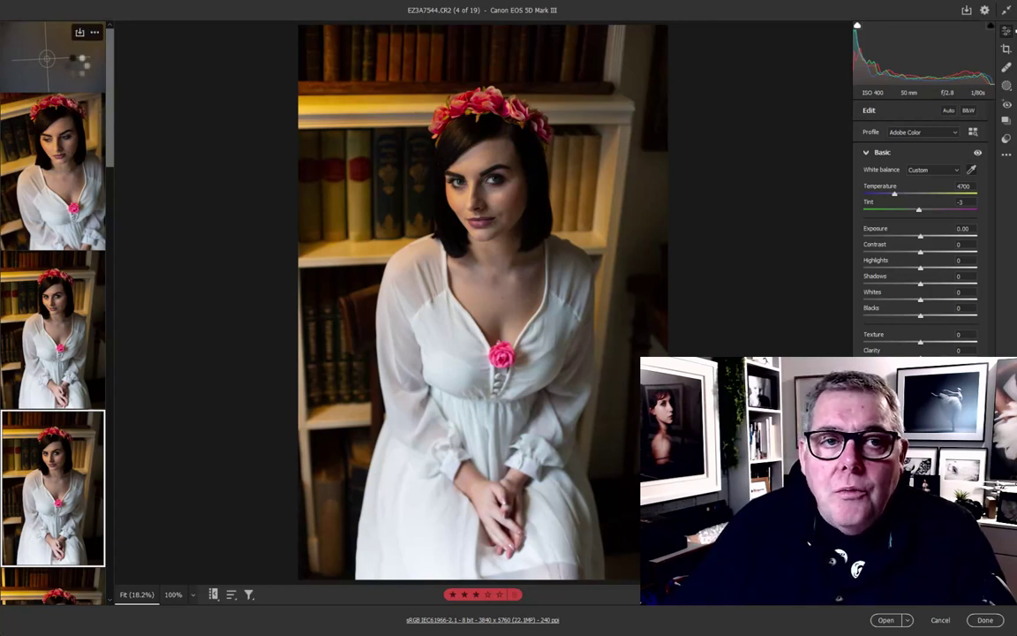
pyautogui.click(53, 58)
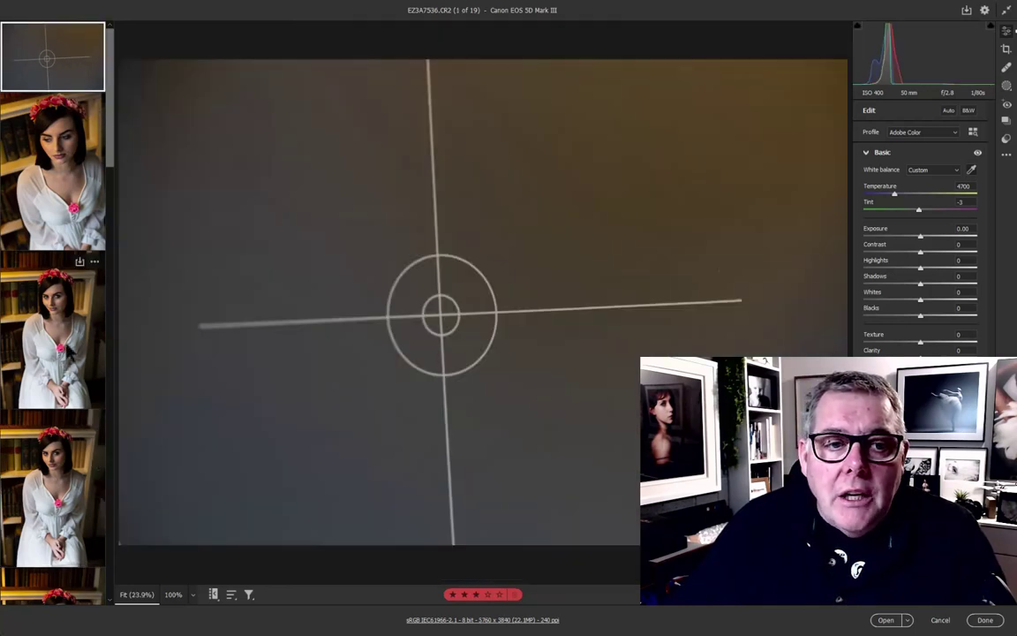
# Select the first three photos, sample the grey card for 3300 / +12, then view close-up EZ3A7537
pyautogui.press('shift')
pyautogui.keyDown('shift'); pyautogui.click(63, 334); pyautogui.keyUp('shift')
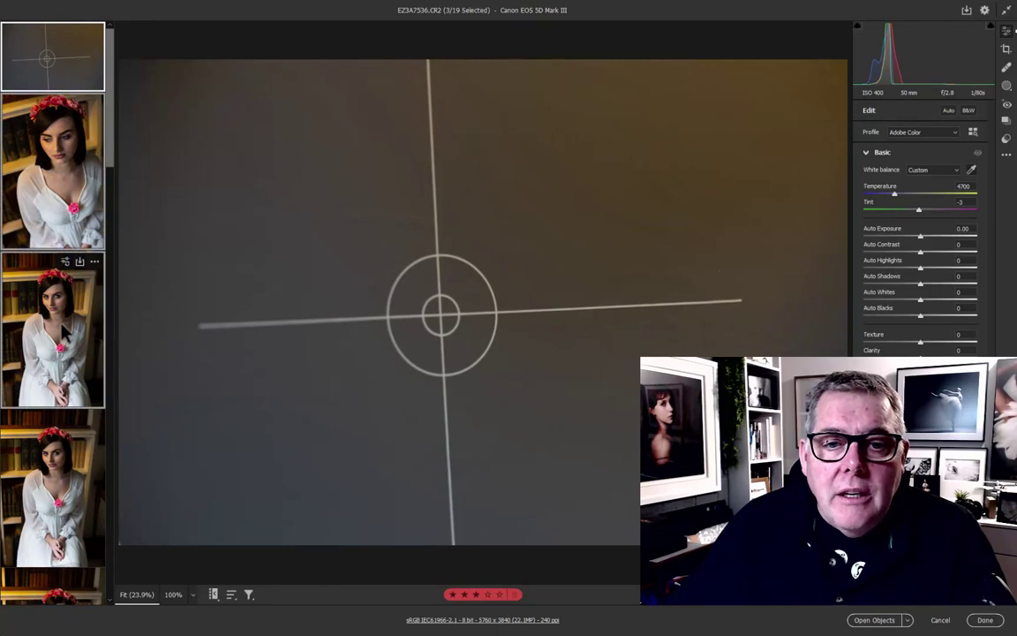
pyautogui.click(794, 80)
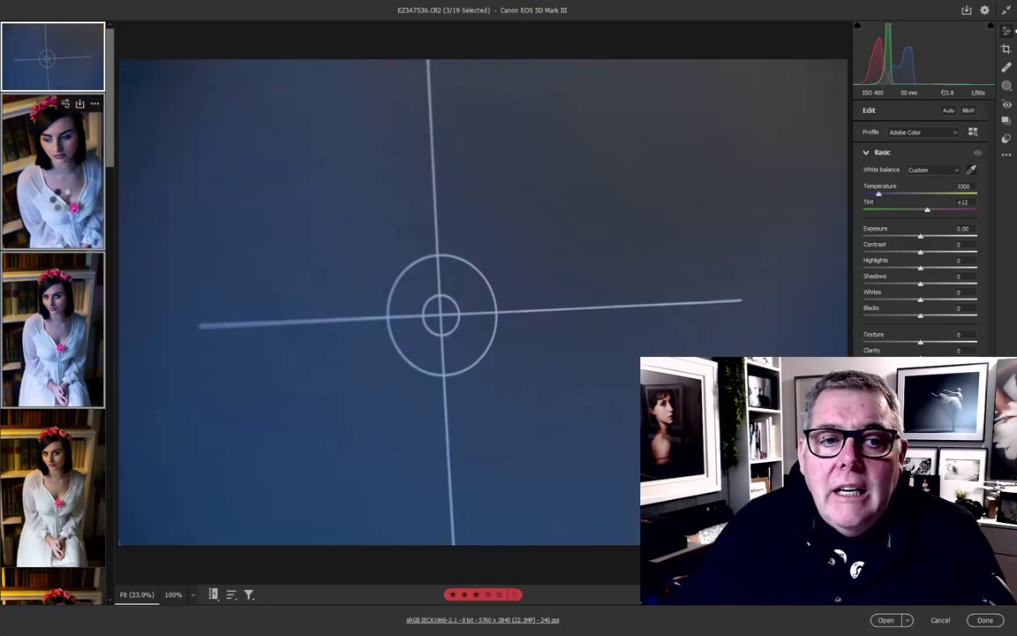
pyautogui.click(61, 209)
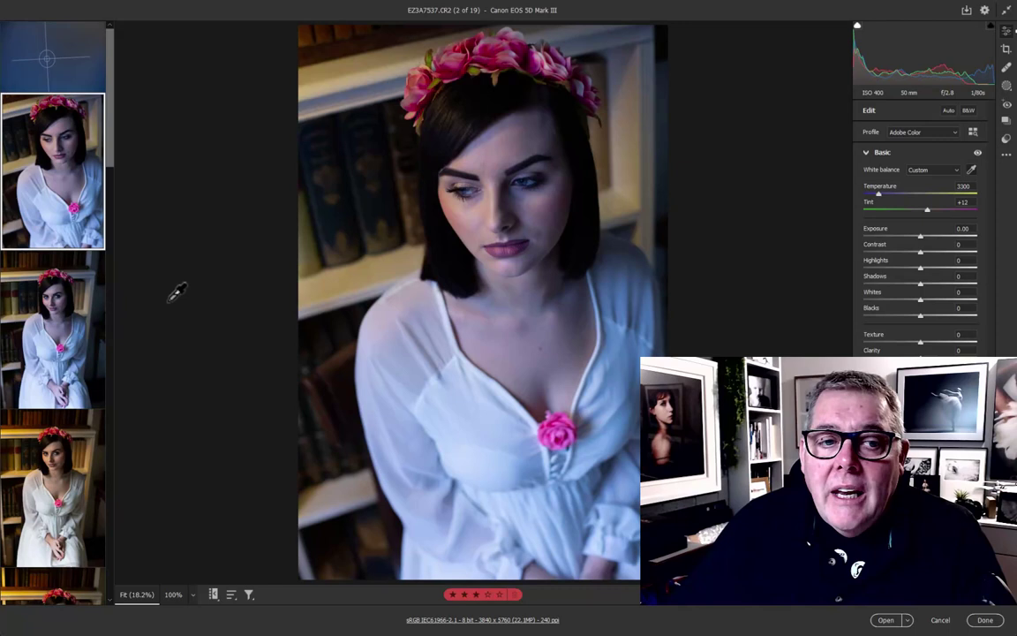
# Step through the third and fourth thumbnails to show EZ3A7544 with its 4700 / -3 balance
pyautogui.click(49, 309)
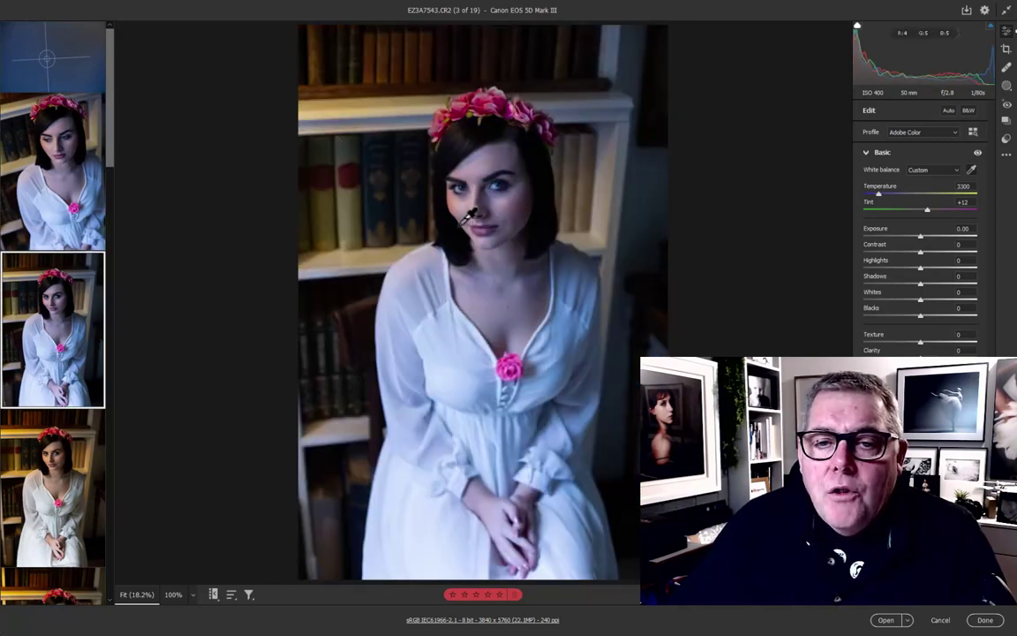
pyautogui.keyDown('shift'); pyautogui.click(62, 459); pyautogui.keyUp('shift')
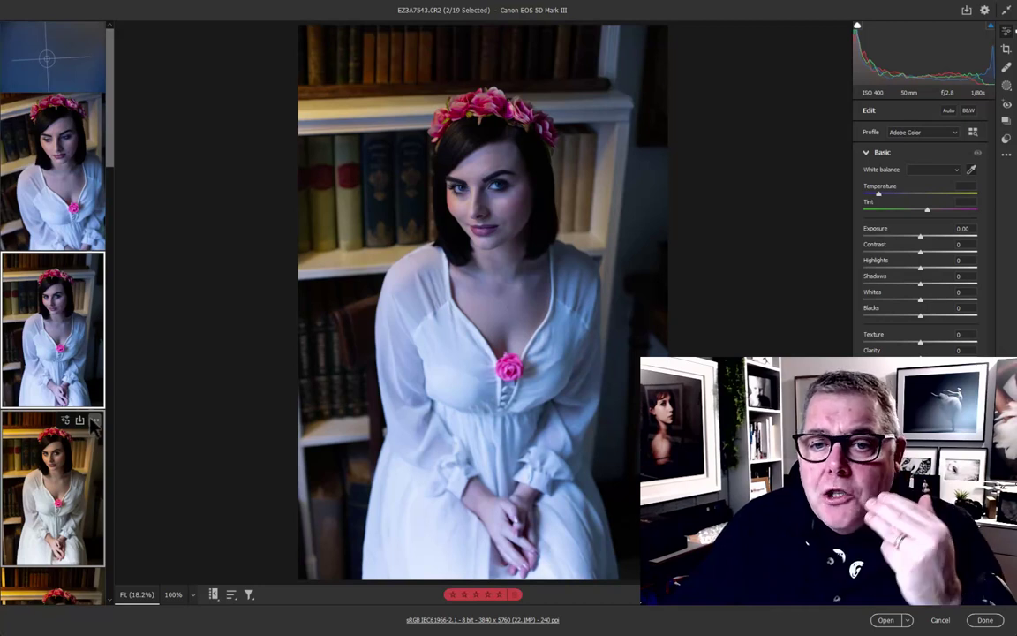
pyautogui.click(58, 438)
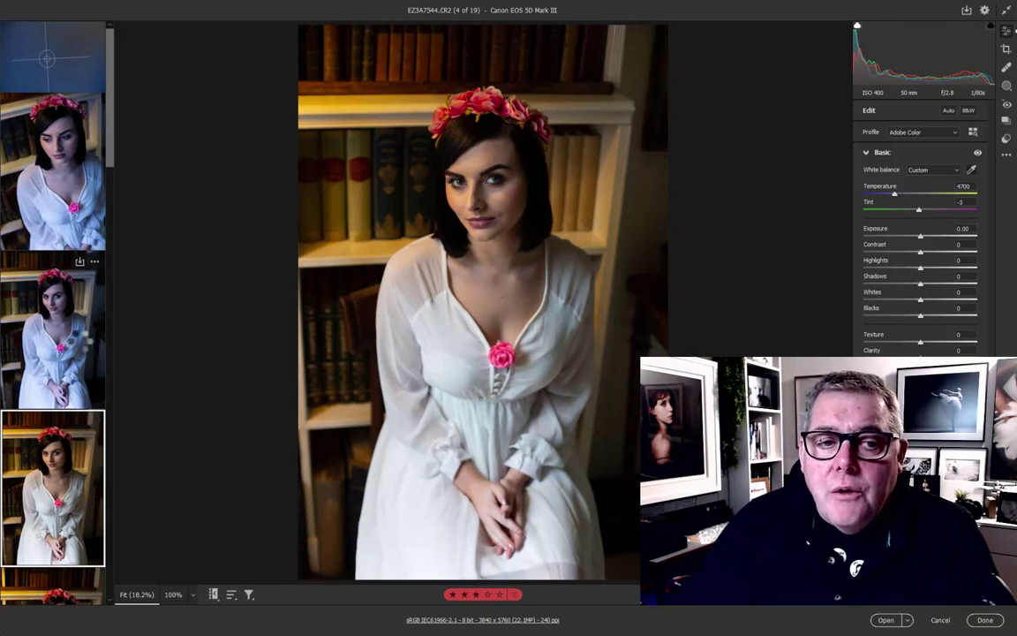
# Select the third portrait and sample several spots on the white dress for white balance
pyautogui.click(78, 316)
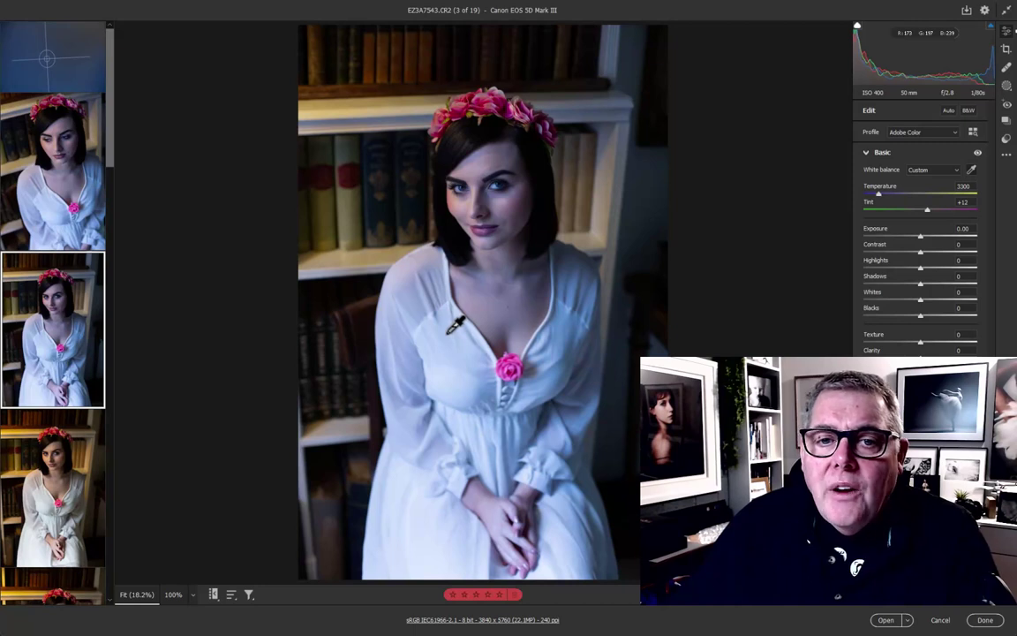
pyautogui.click(447, 332)
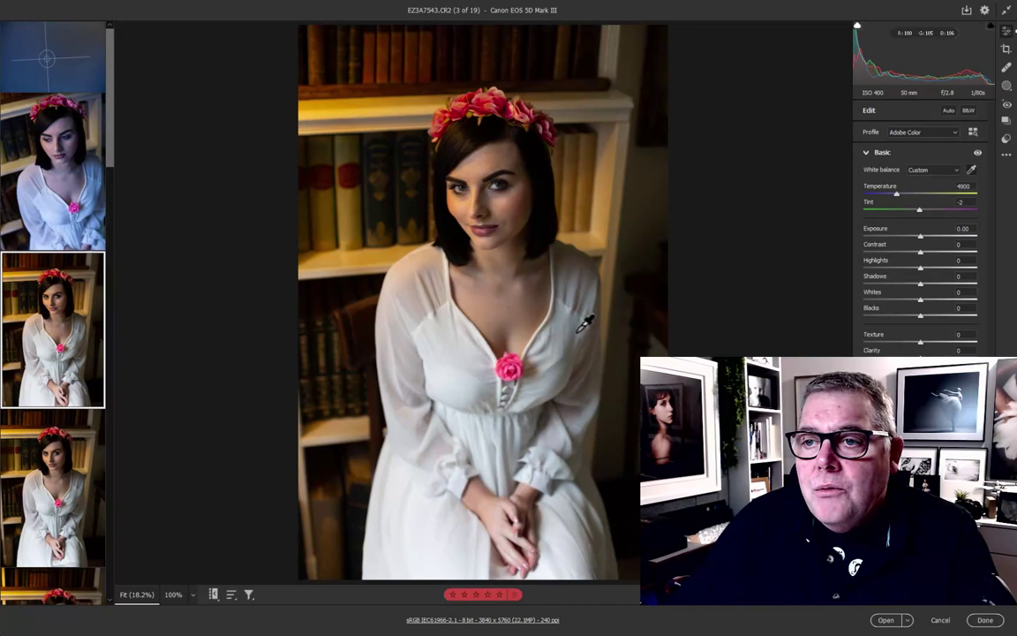
pyautogui.click(558, 323)
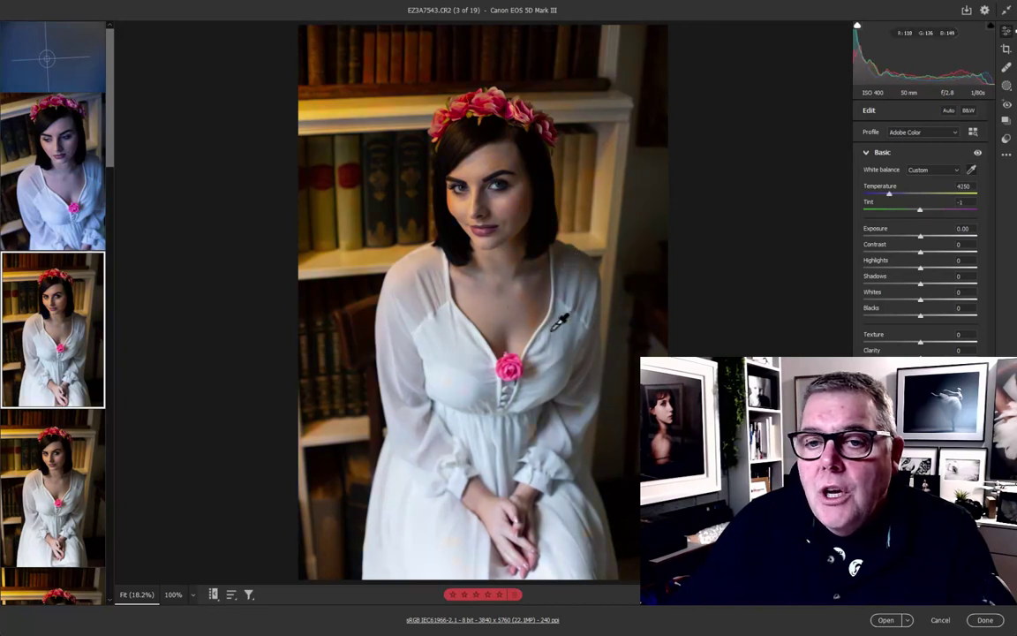
pyautogui.click(466, 364)
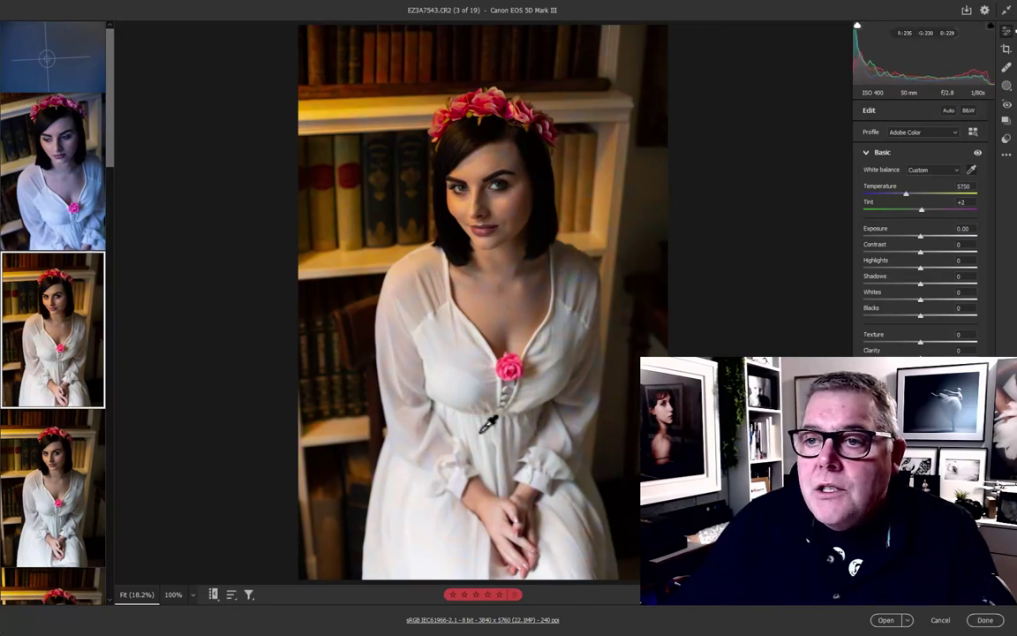
pyautogui.click(485, 424)
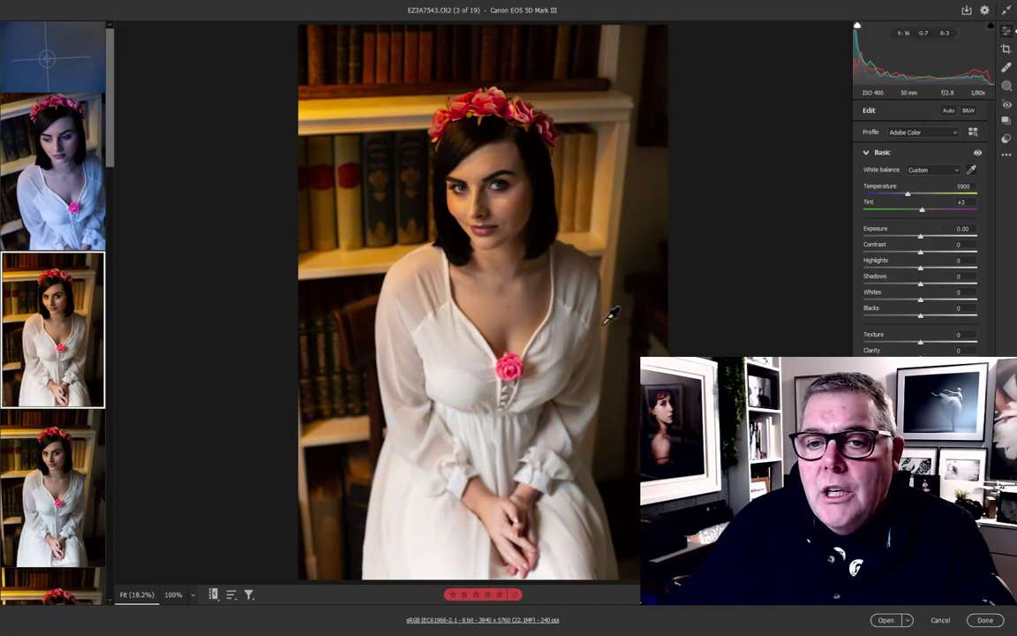
pyautogui.click(549, 331)
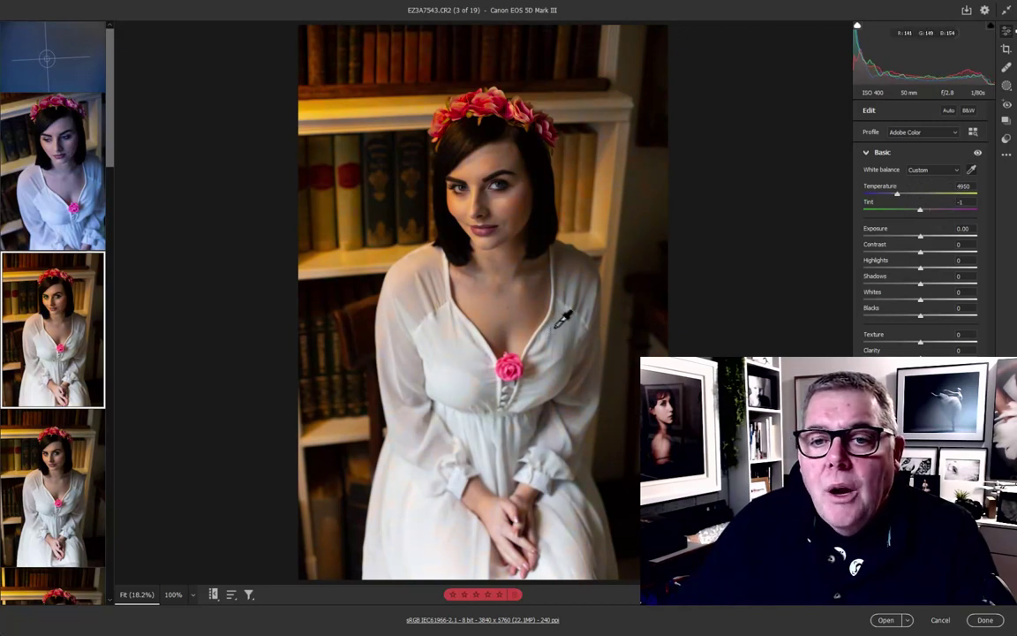
pyautogui.click(558, 314)
pyautogui.click(568, 302)
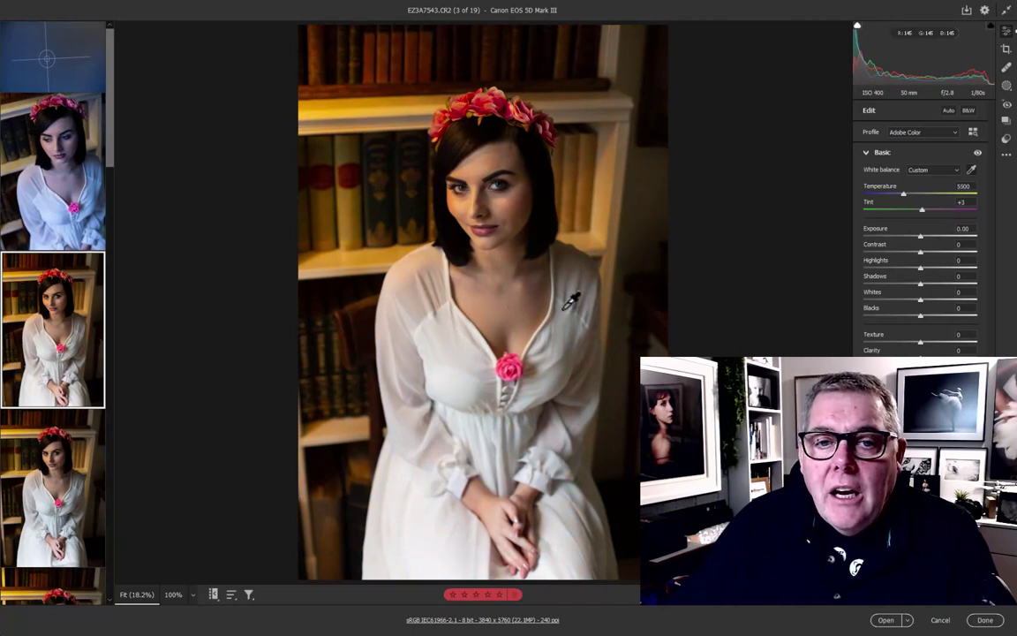
# Resample the white shelf and the face, settling on Temperature 4550, Tint -1
pyautogui.click(377, 253)
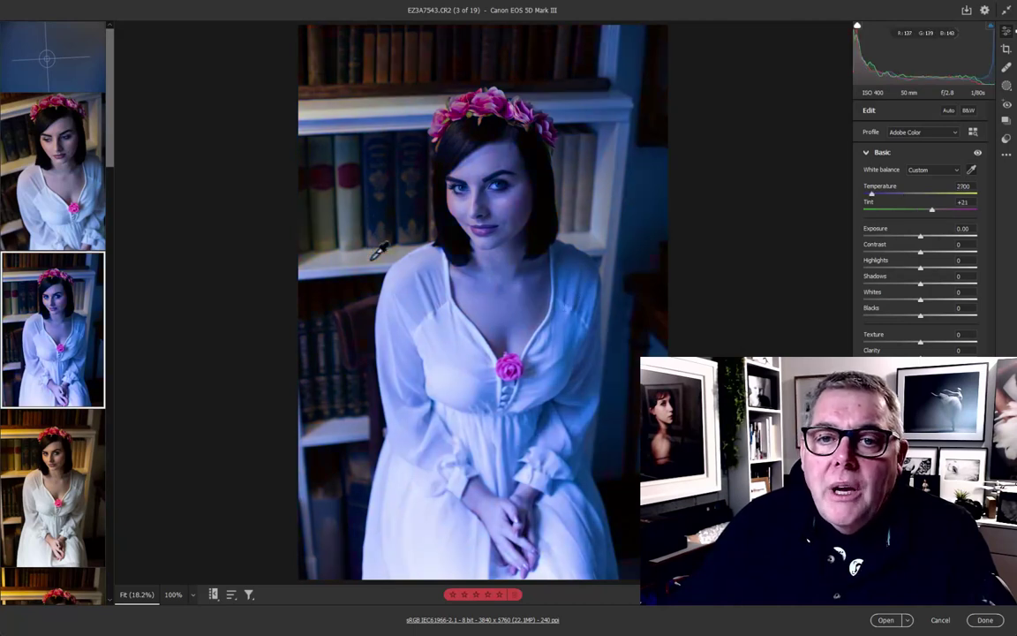
pyautogui.click(347, 105)
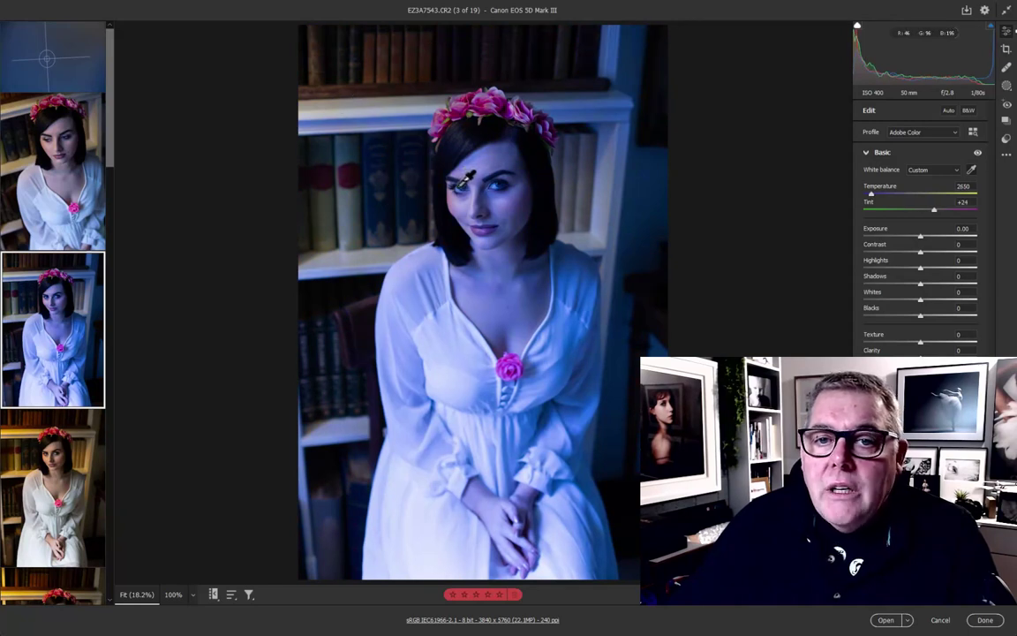
pyautogui.click(460, 183)
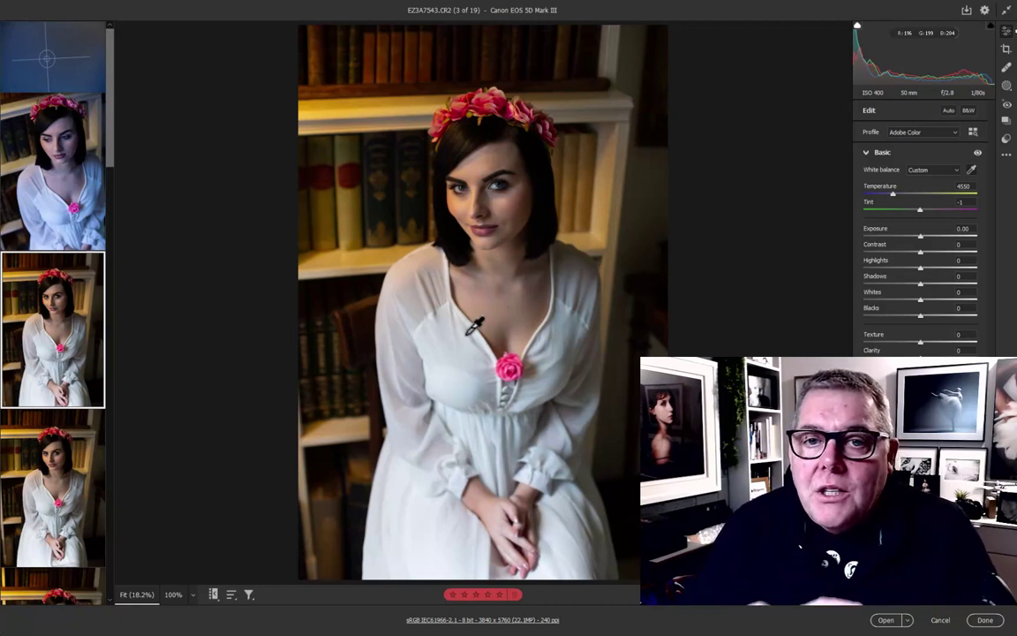
# Reset the grey-card image's white balance to As Shot
pyautogui.click(85, 86)
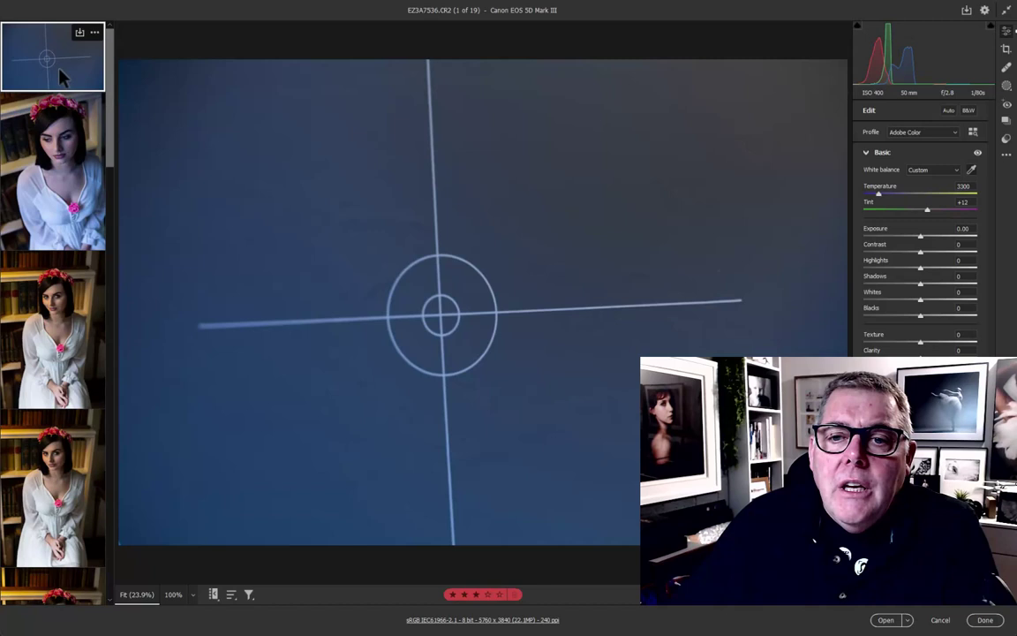
pyautogui.click(934, 172)
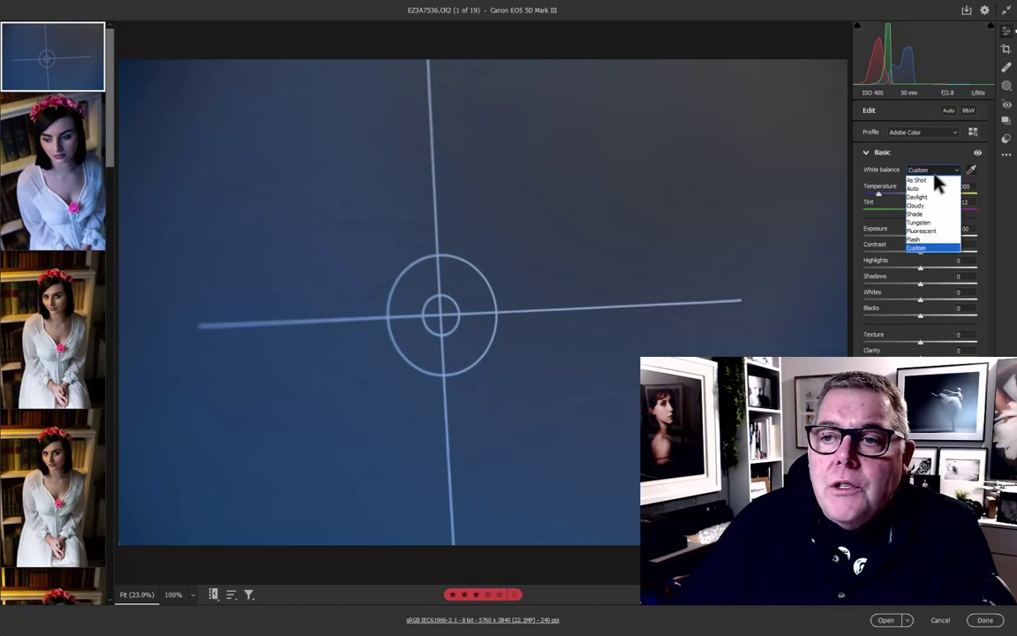
pyautogui.click(934, 180)
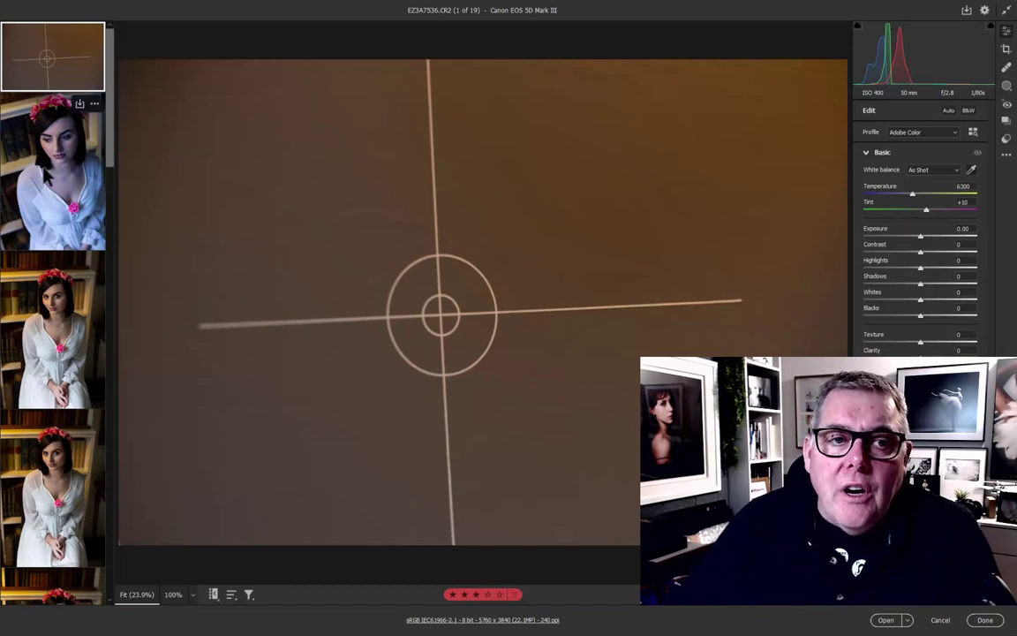
# Sample the grey card and apply white balance 4750, tint 0 to all 19 photos
pyautogui.press('Down')
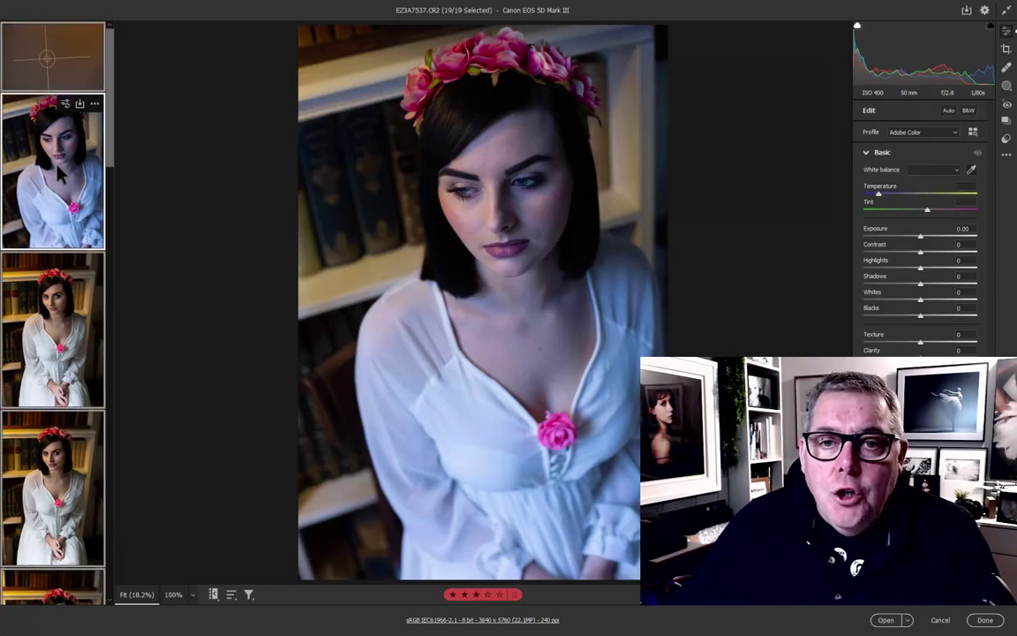
pyautogui.click(73, 72)
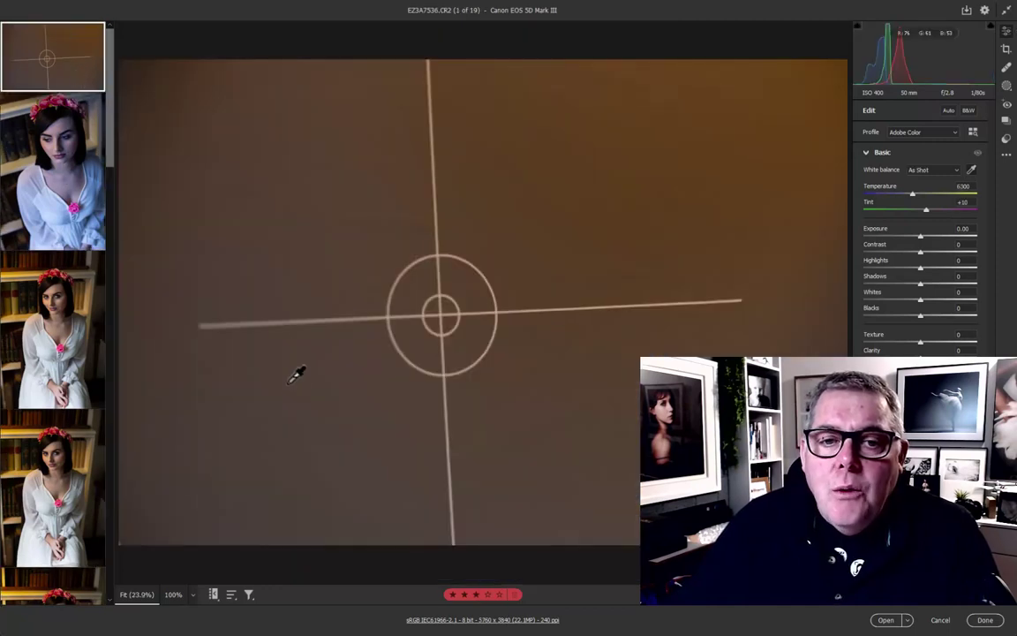
pyautogui.press('i')
pyautogui.click(378, 332)
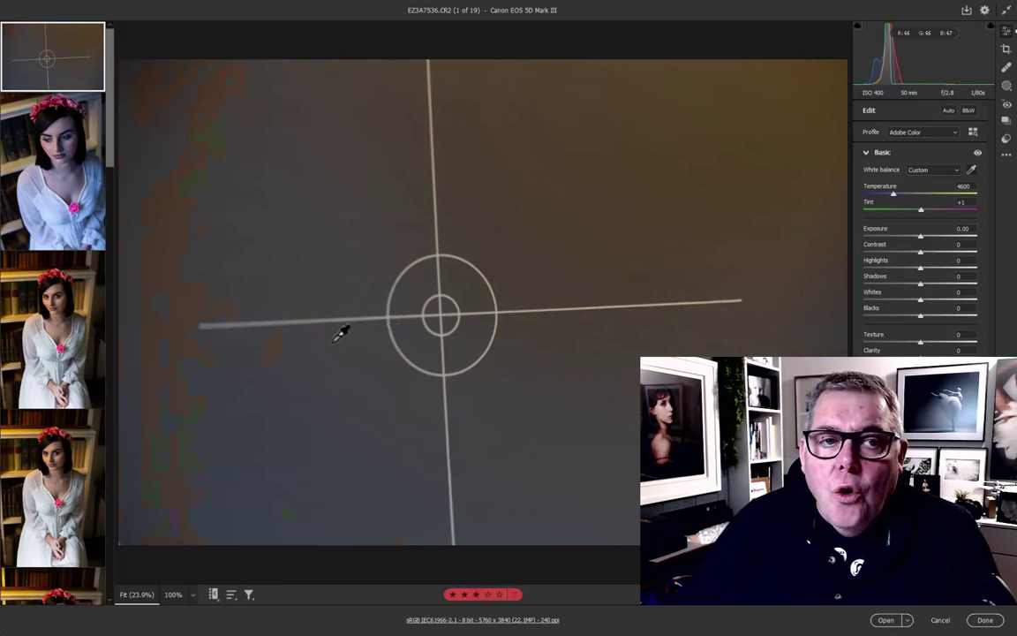
pyautogui.hotkey('ctrl', 'a')
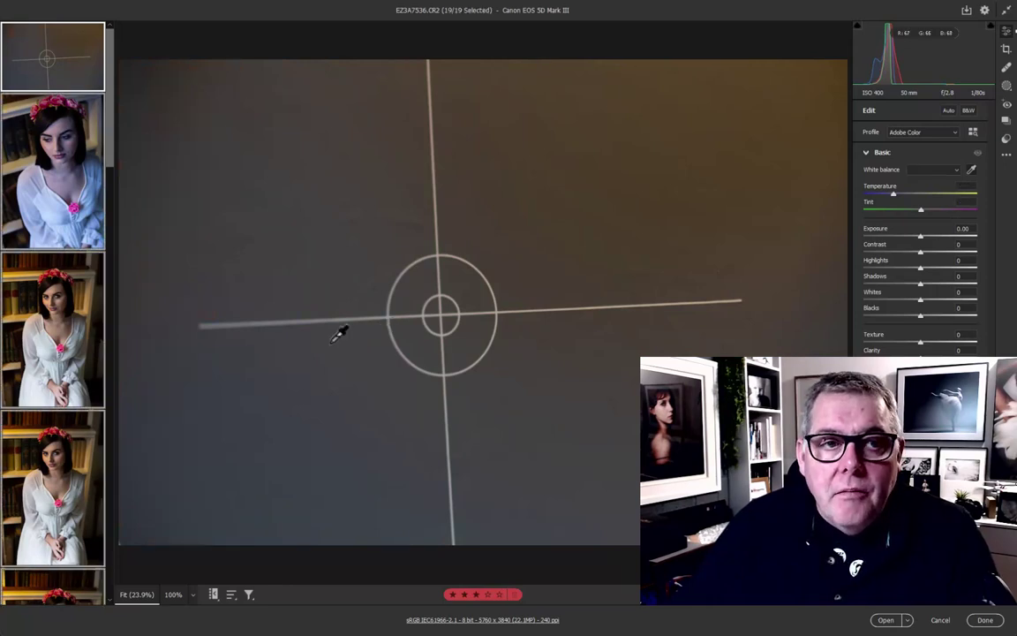
pyautogui.click(375, 344)
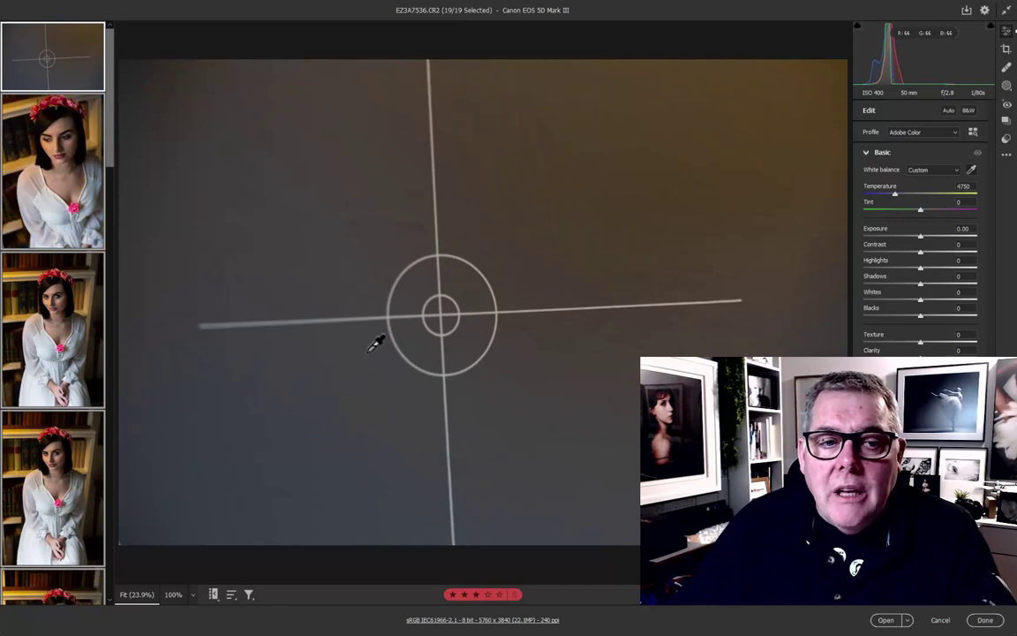
# Browse the synced portraits from image 2 through image 10 in the filmstrip
pyautogui.click(75, 175)
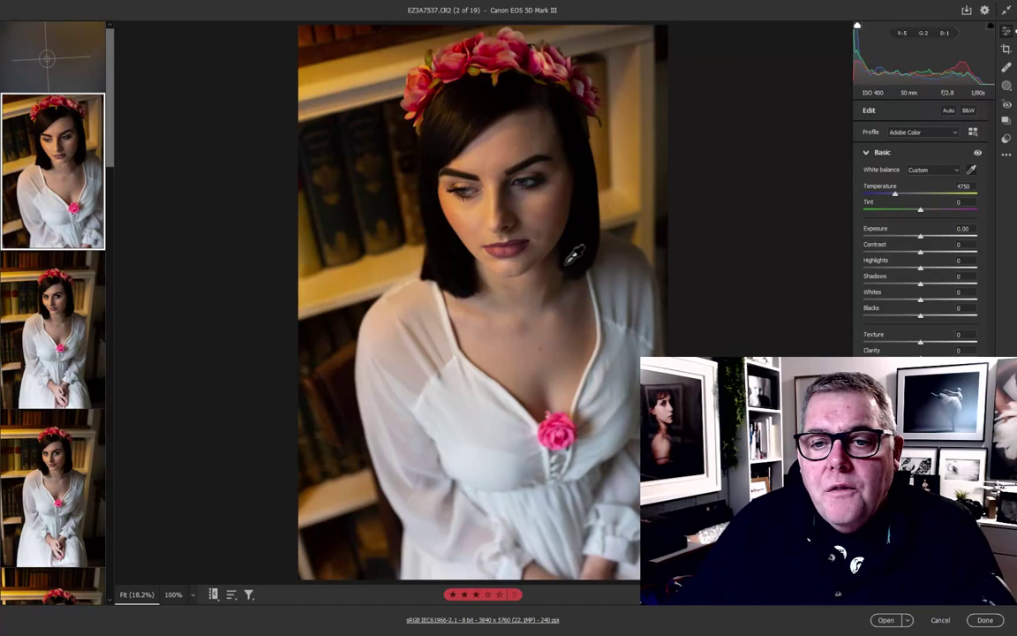
pyautogui.click(52, 464)
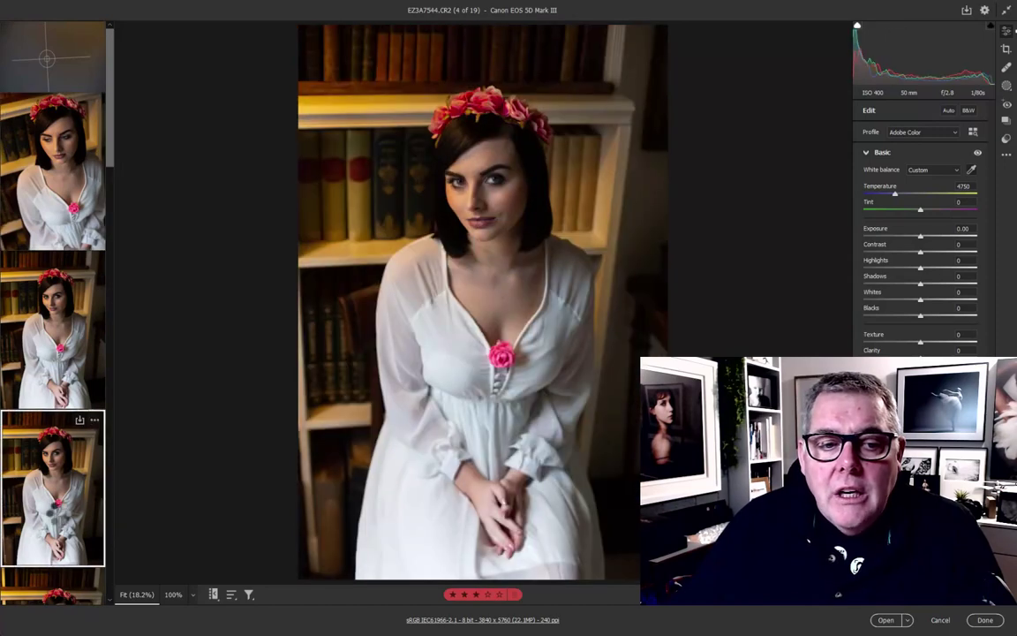
pyautogui.press('Right')
pyautogui.press('Right')
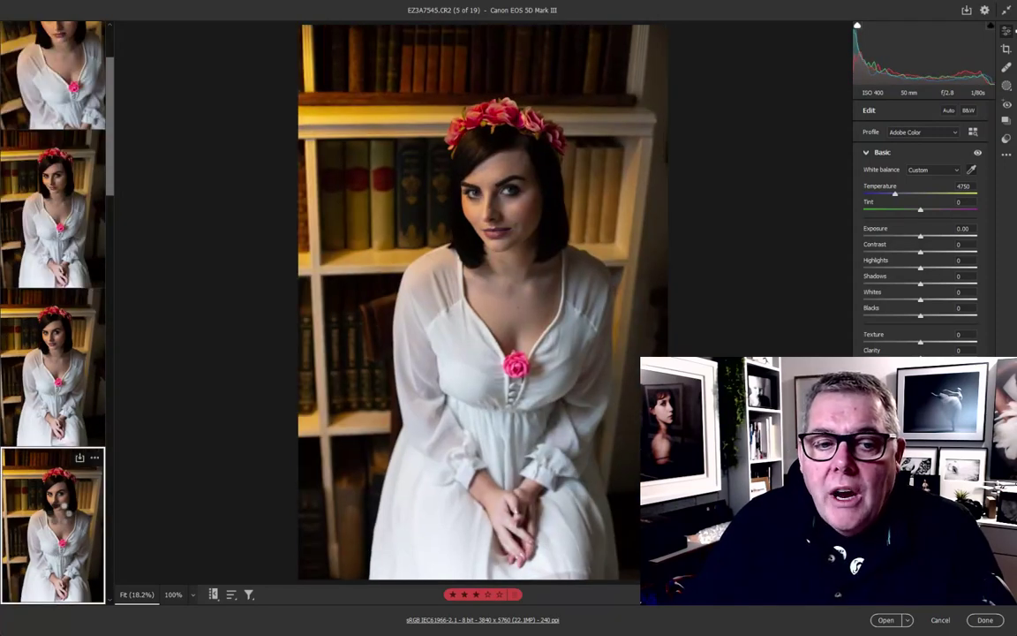
pyautogui.press('Right')
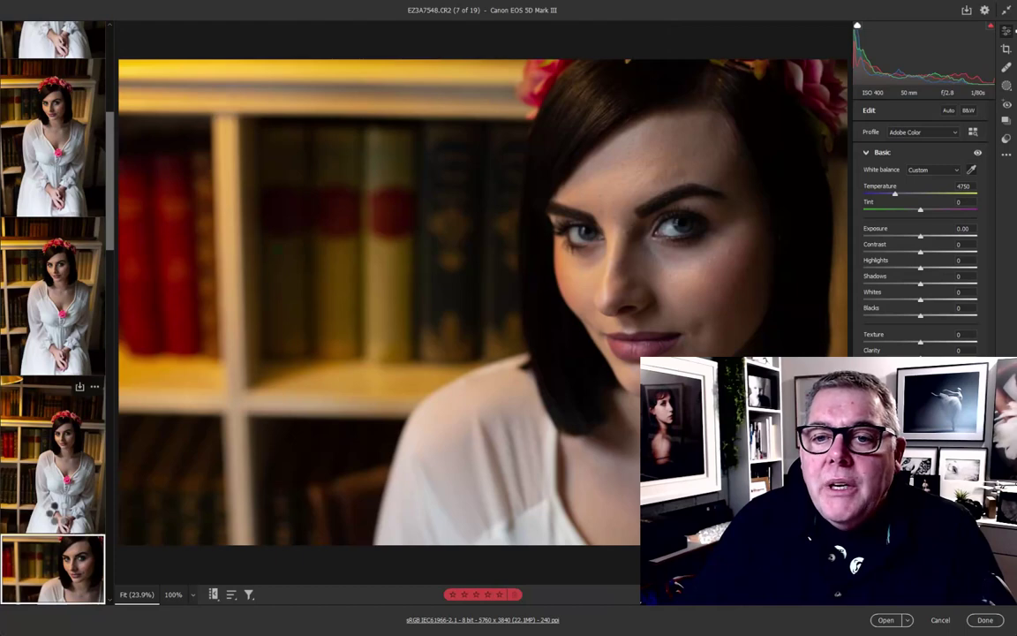
pyautogui.press('Right')
pyautogui.press('Right')
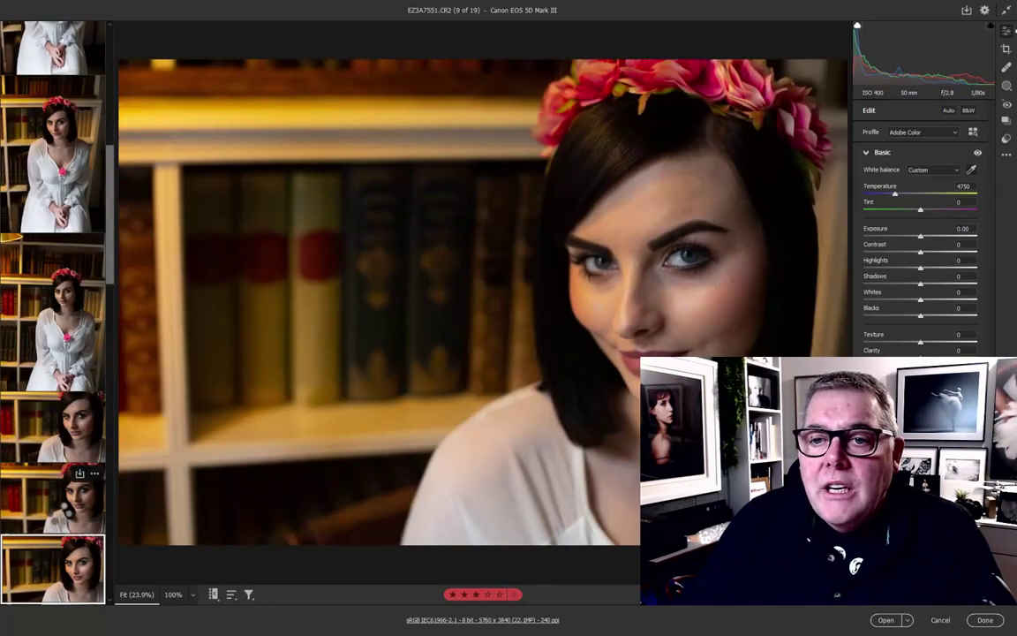
pyautogui.press('Right')
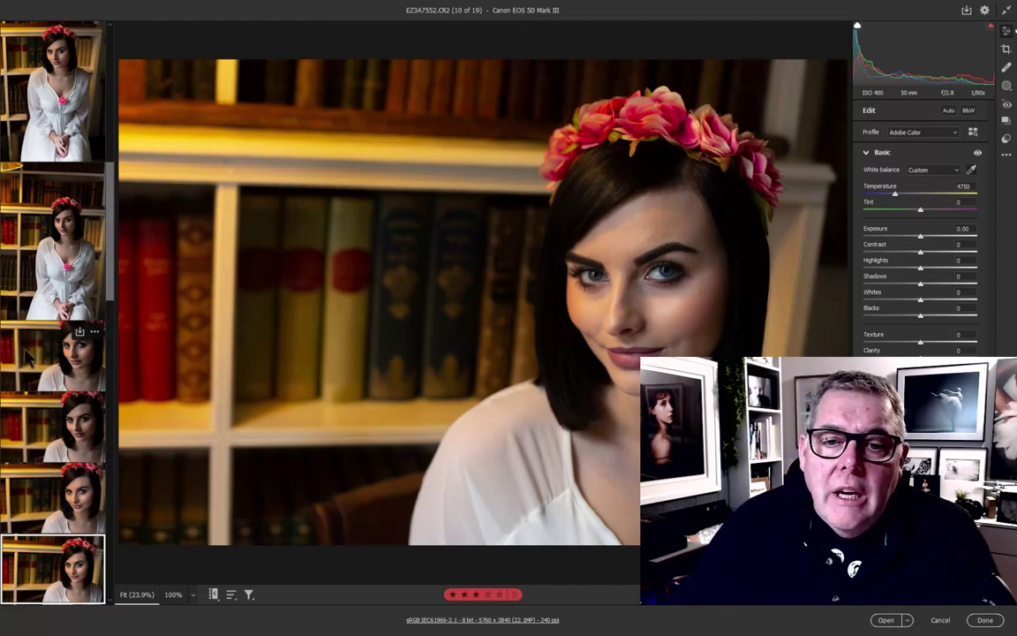
# Return to close-up image 7, EZ3A7548, ready to extend the selection
pyautogui.click(55, 340)
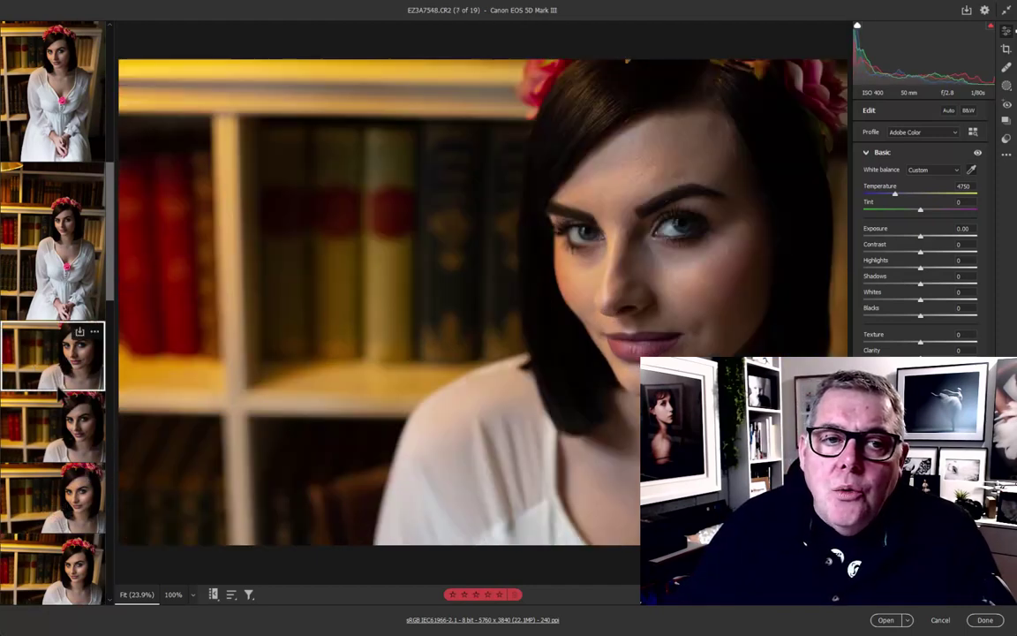
pyautogui.scroll(-5, 60, 397)
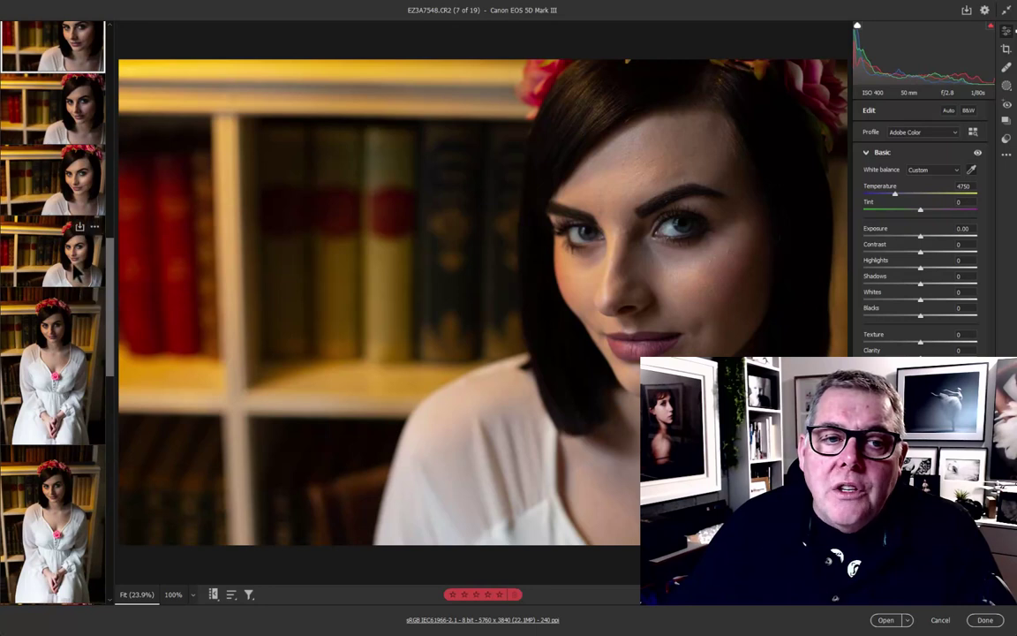
pyautogui.press('shift')
# Give the four selected close-ups Temperature 4150 and Tint -6 from the eye, then view image 11
pyautogui.keyDown('shift'); pyautogui.click(77, 272); pyautogui.keyUp('shift')
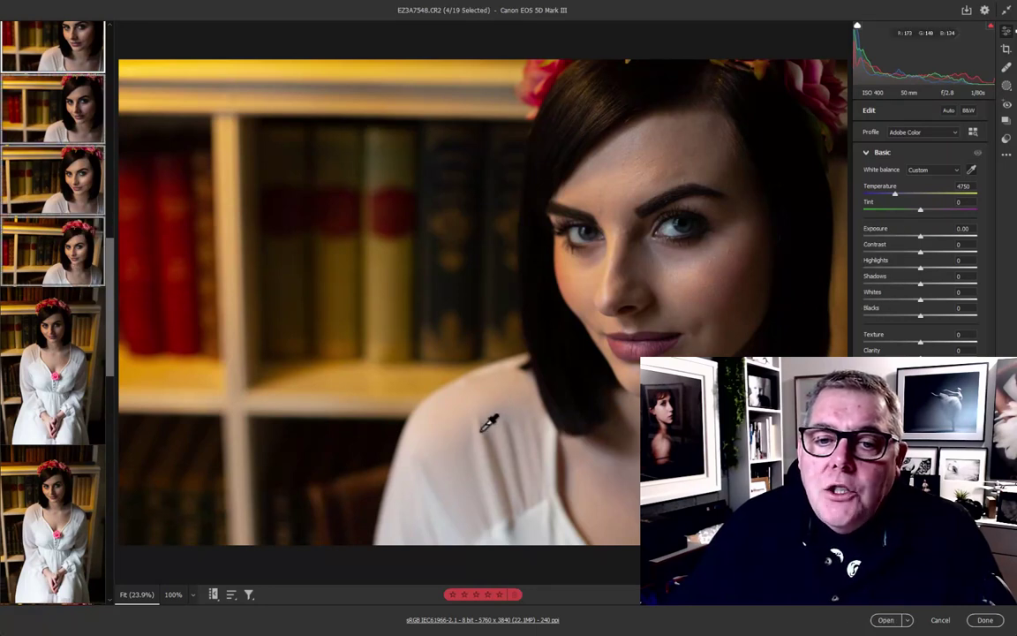
pyautogui.click(577, 232)
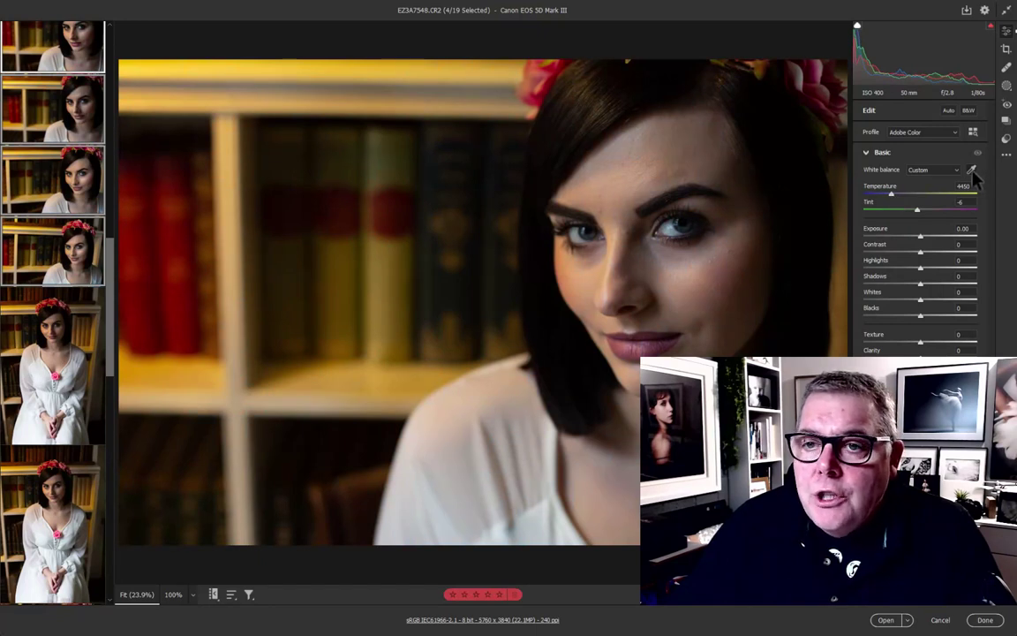
pyautogui.moveTo(891, 194)
pyautogui.mouseDown()
pyautogui.moveTo(903, 195)
pyautogui.moveTo(882, 196)
pyautogui.moveTo(889, 201)
pyautogui.mouseUp()
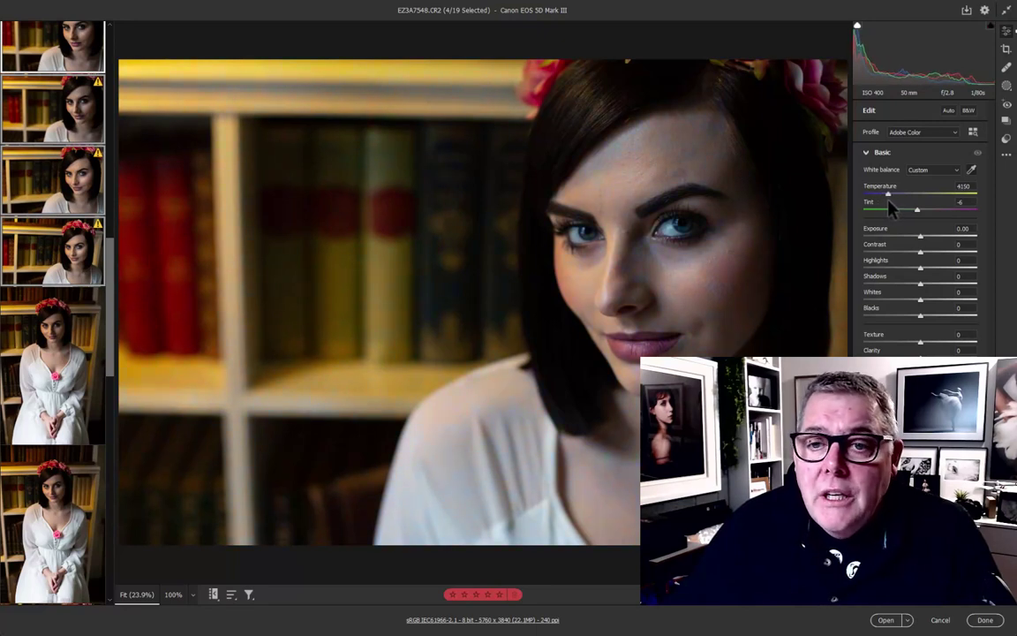
pyautogui.click(35, 376)
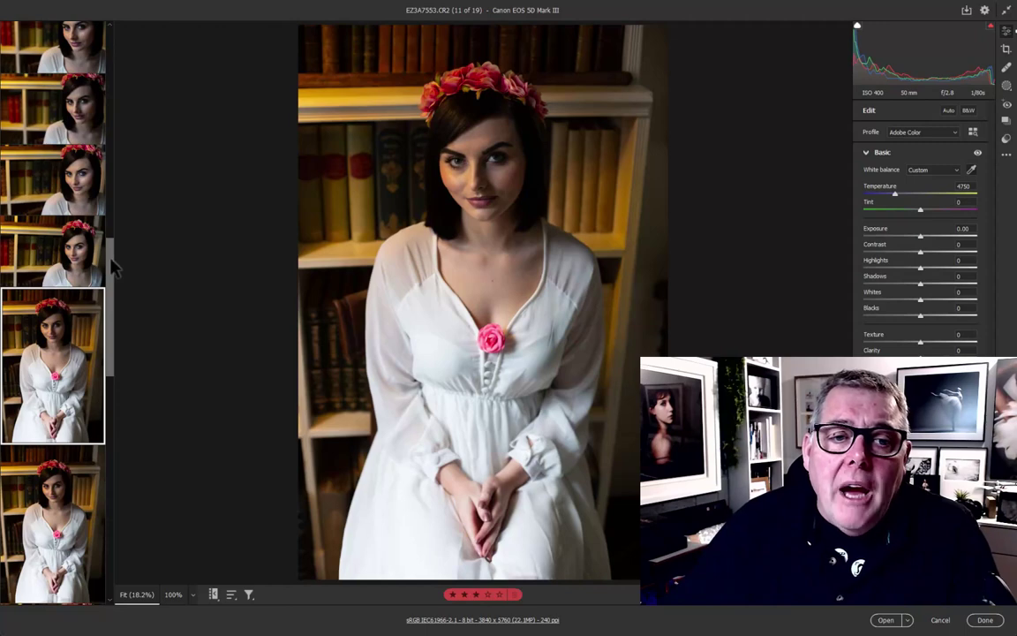
# Select all 19 photos and resample the grey card EZ3A7536 to Temperature 4000, Tint -1
pyautogui.moveTo(107, 240); pyautogui.dragTo(89, 22)
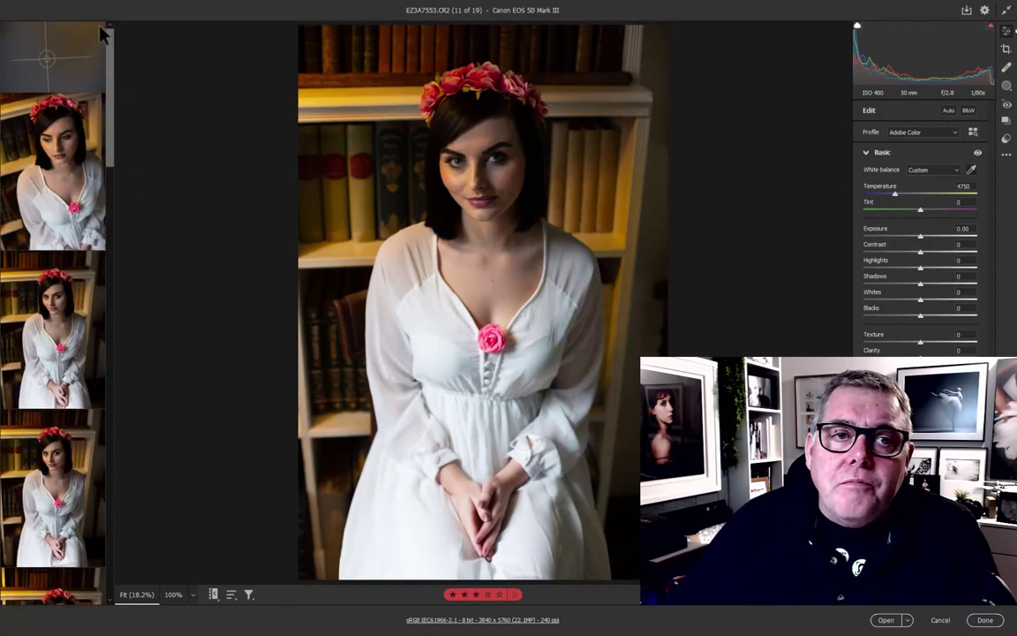
pyautogui.click(22, 60)
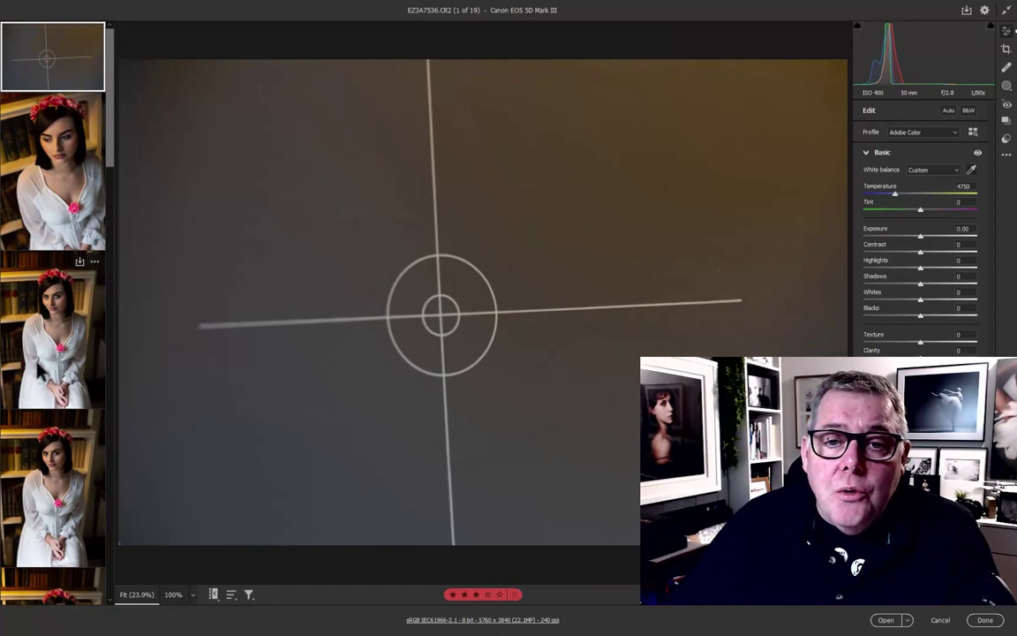
pyautogui.press('i')
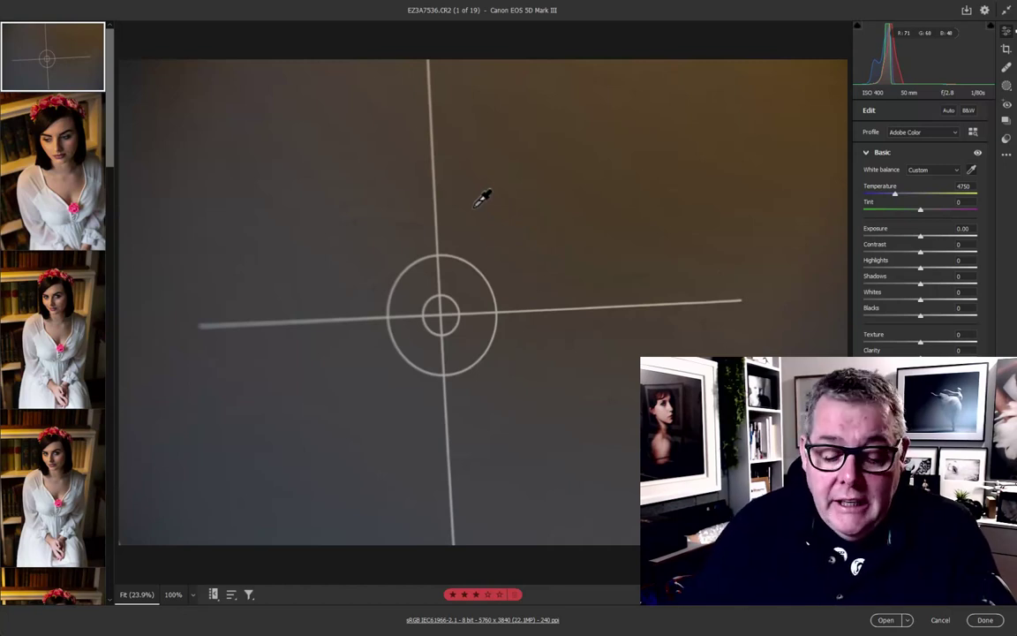
pyautogui.hotkey('ctrl', 'a')
pyautogui.click(428, 279)
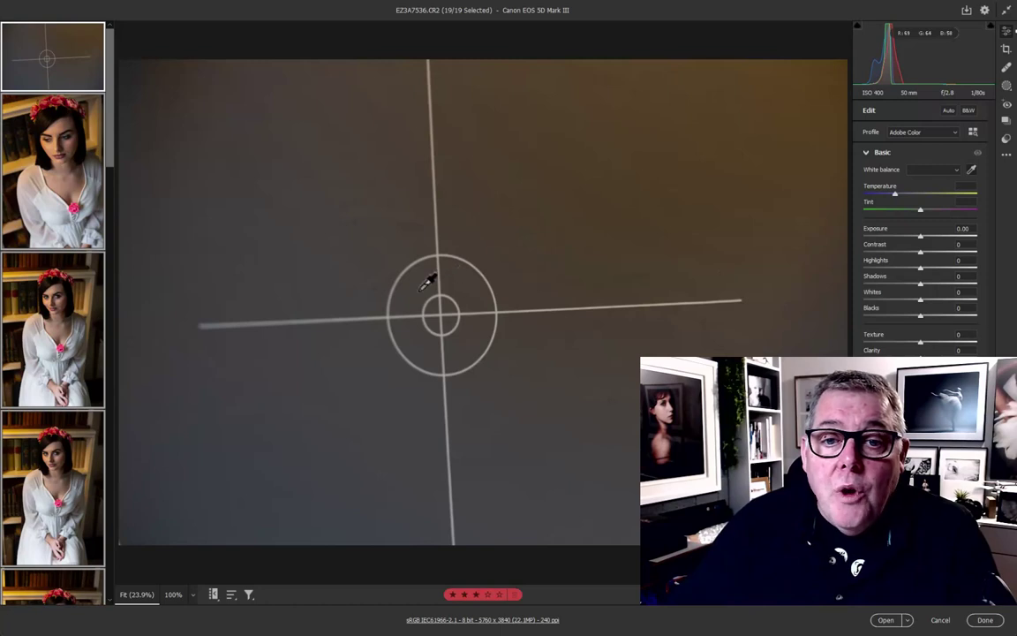
pyautogui.click(488, 259)
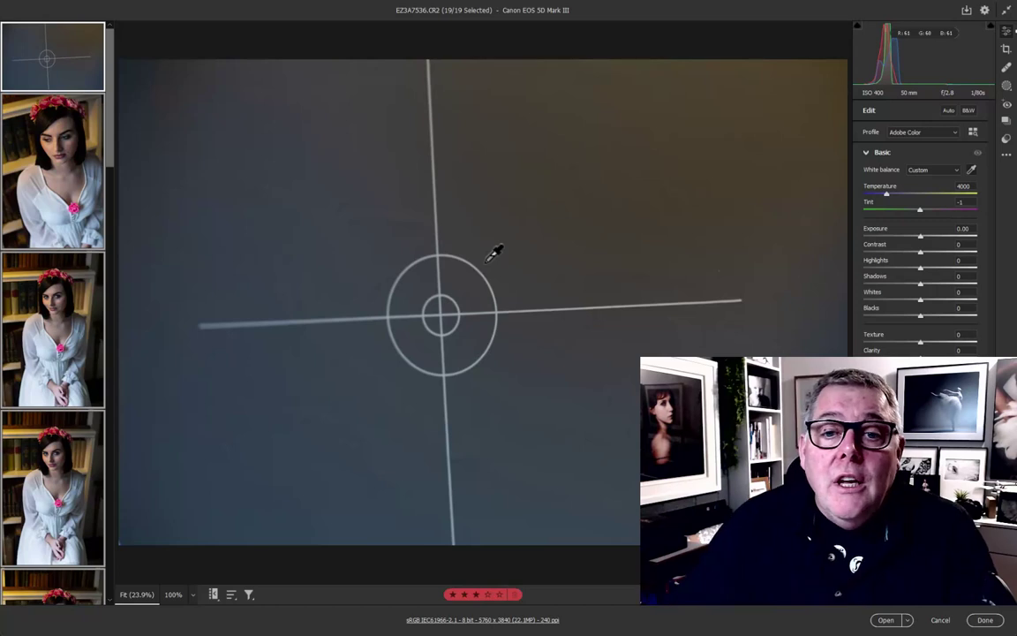
# Show close-up EZ3A7537, image 2 of 19, with the 4000 / -1 white balance
pyautogui.click(51, 150)
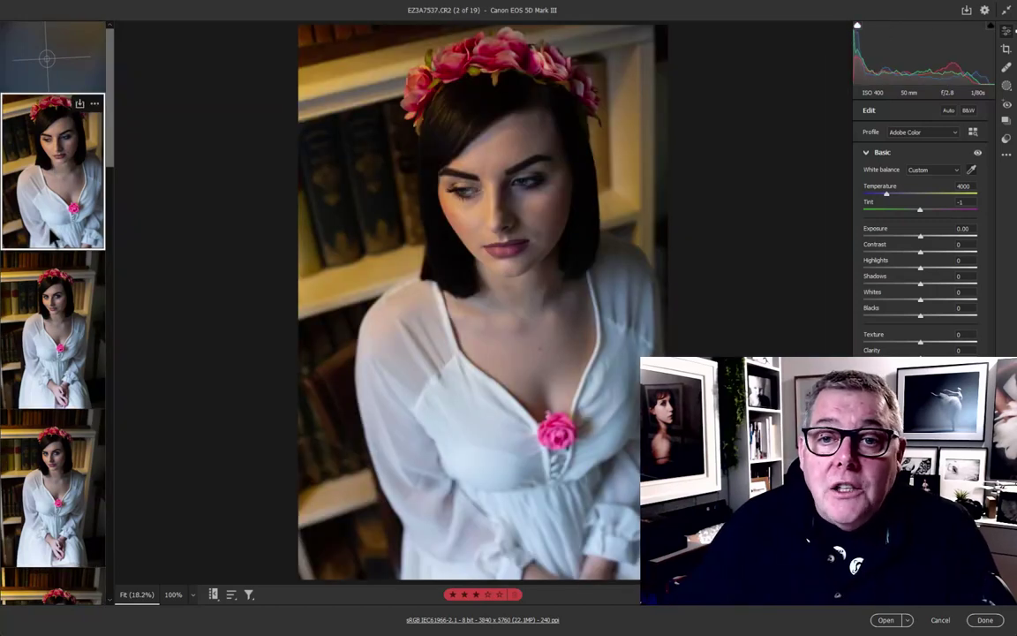